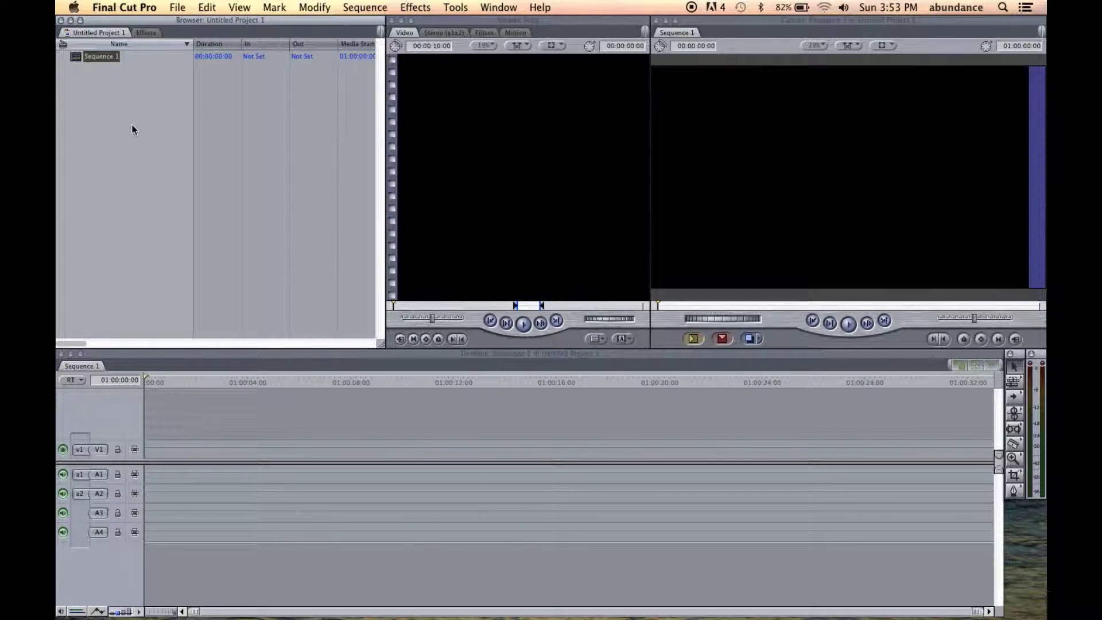
Step: Look over the Browser with Sequence 1, the Effects bins, the Viewer and the Canvas
click(138, 160)
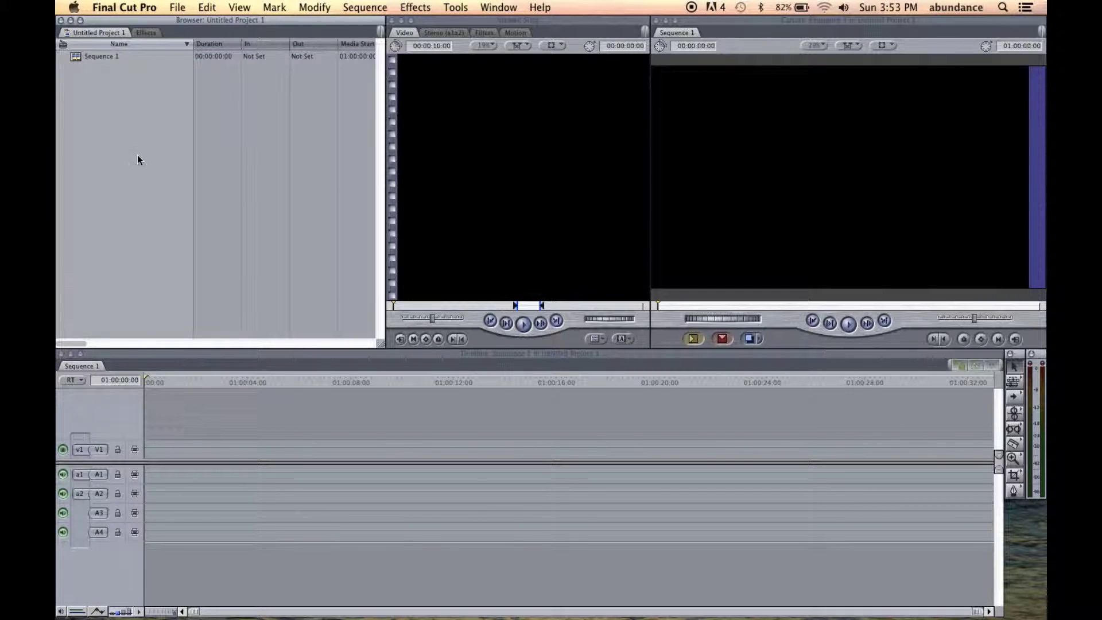
click(78, 60)
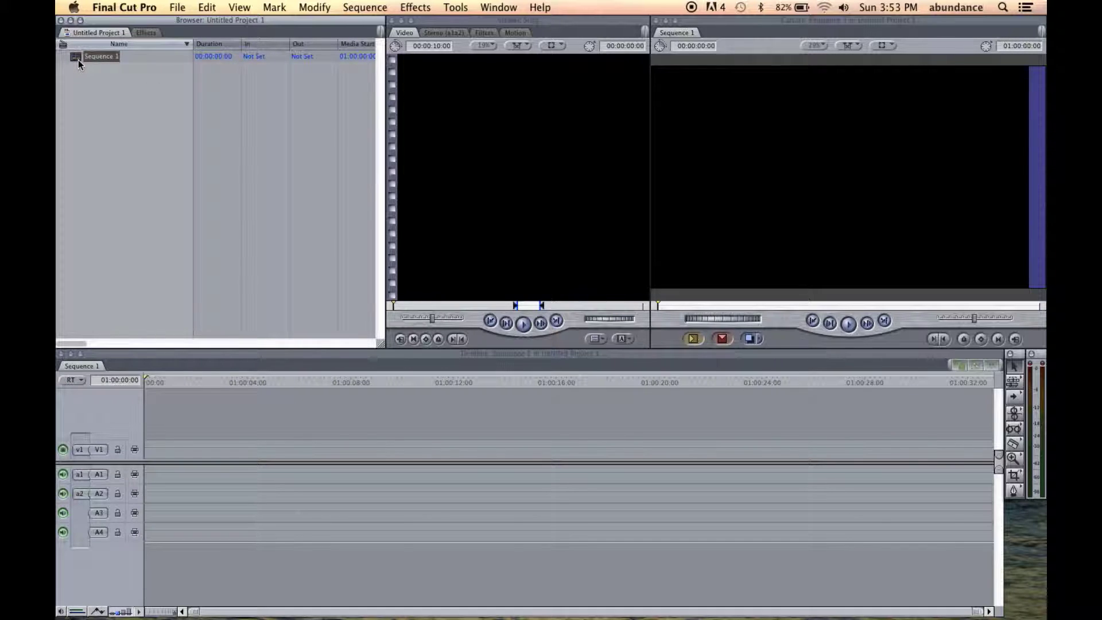
click(147, 32)
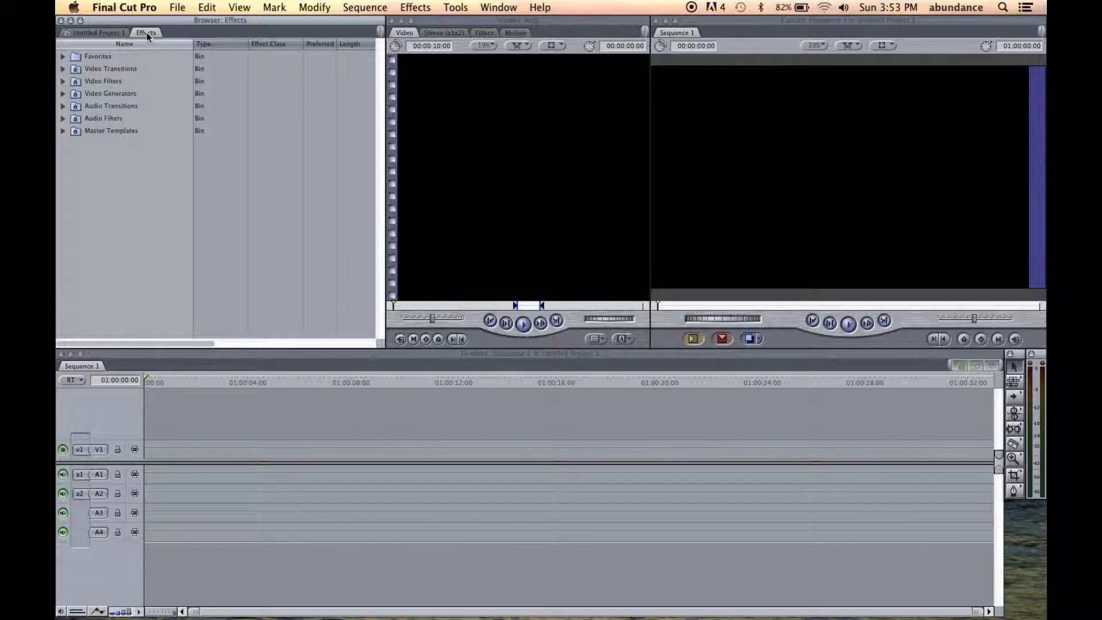
click(105, 33)
click(498, 20)
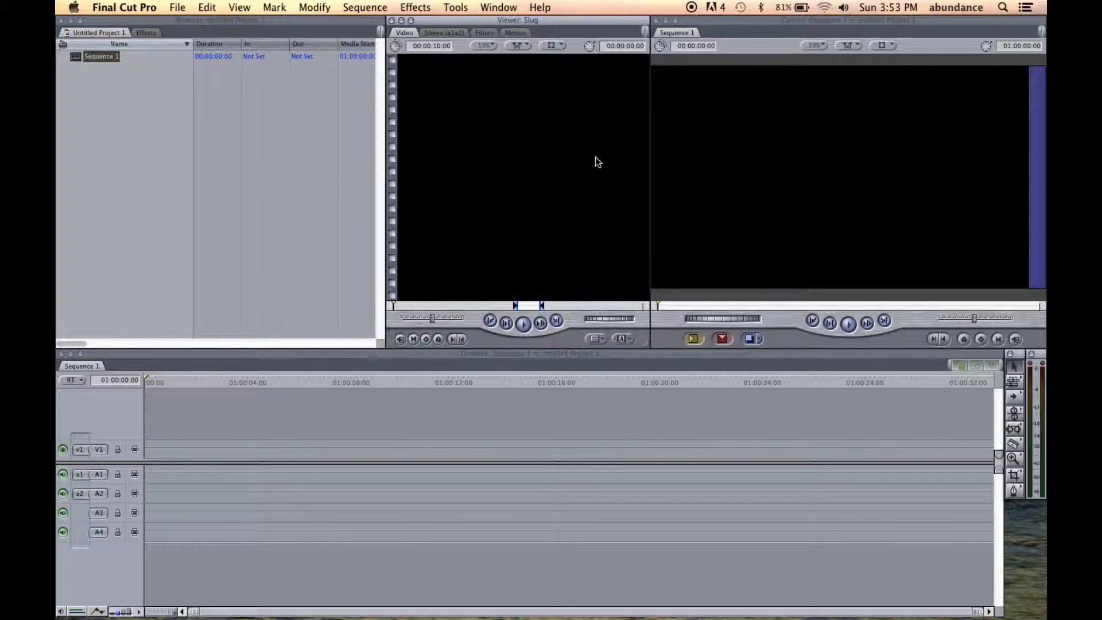
click(701, 165)
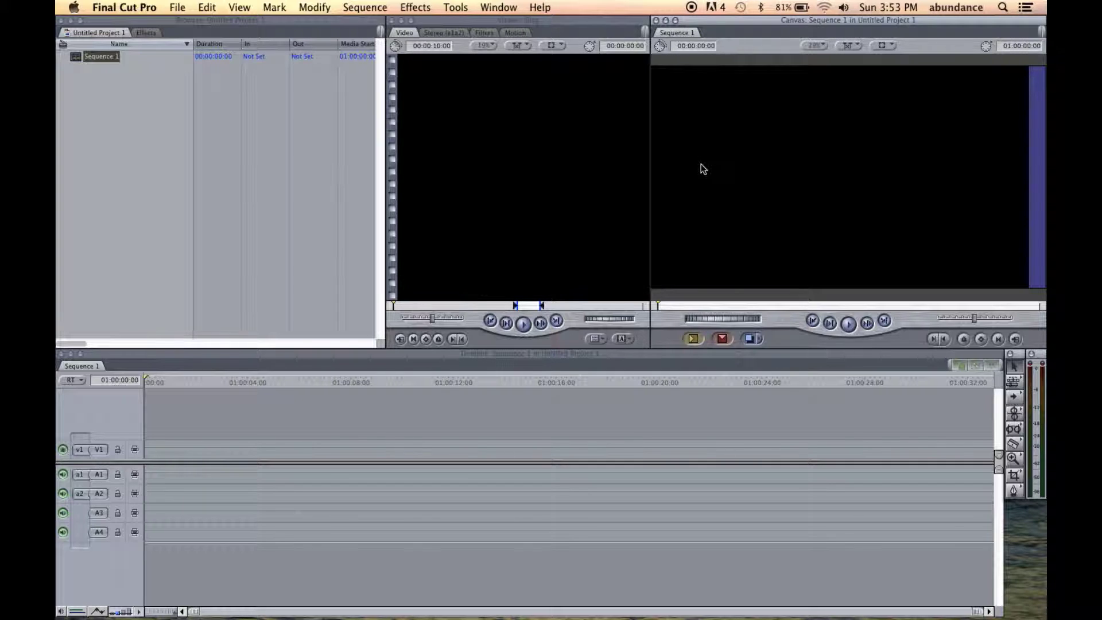
Step: Move the Sequence 1 Timeline playhead to 01:00:10:29
click(431, 381)
drag(456, 383, 426, 387)
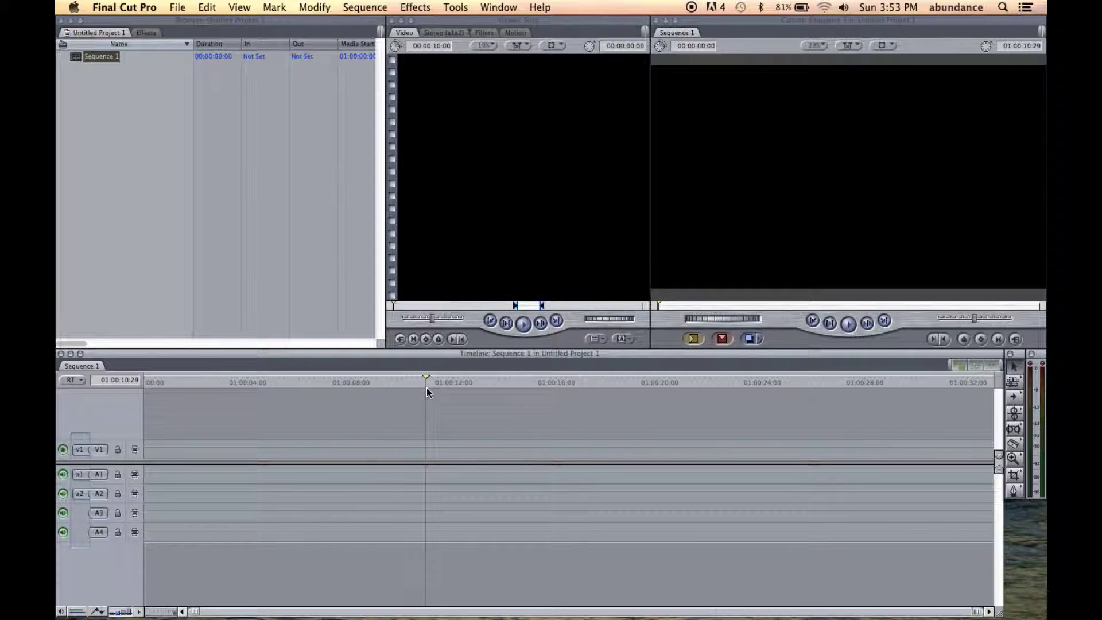
click(153, 118)
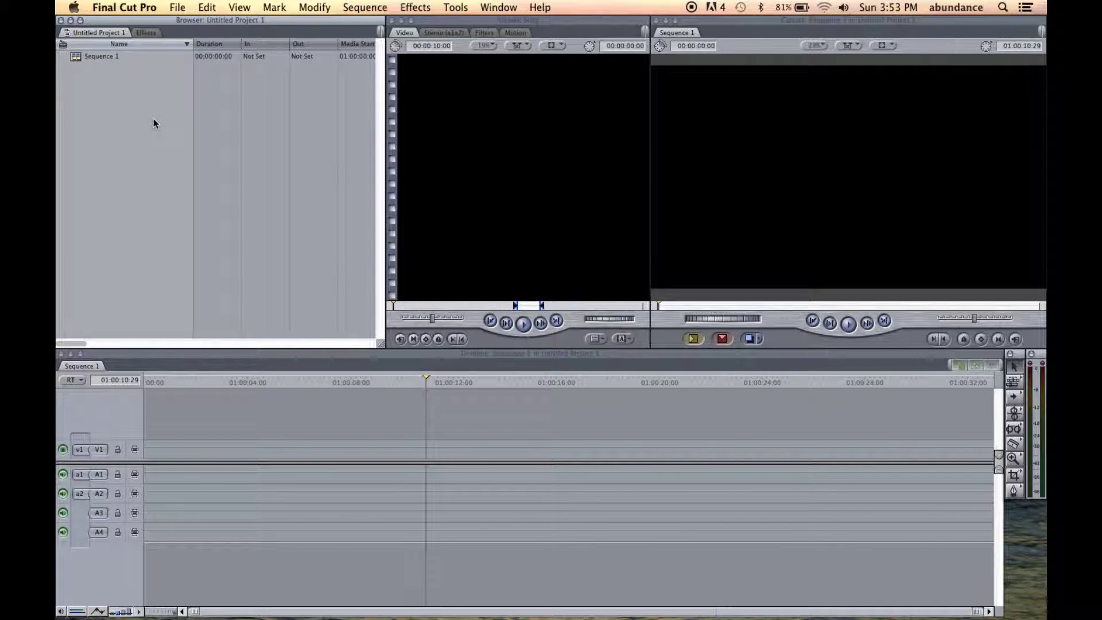
Step: Import Car Pullup Wide.mov from Desktop/SOURCE MEDIA/Walk up to House/Video into the project
click(177, 7)
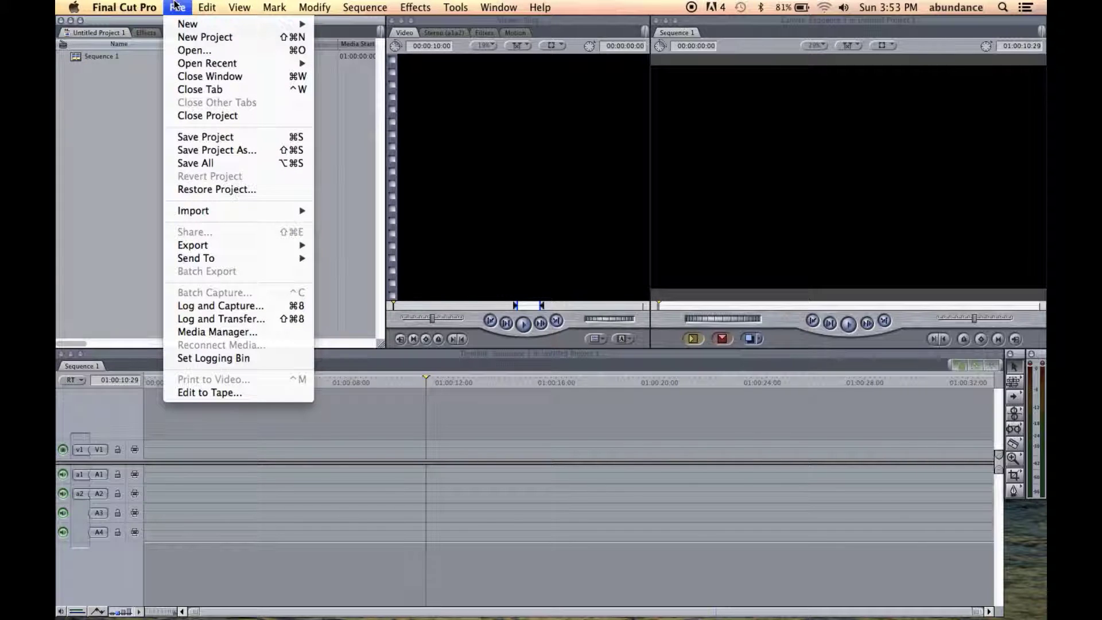
mouse_move(223, 214)
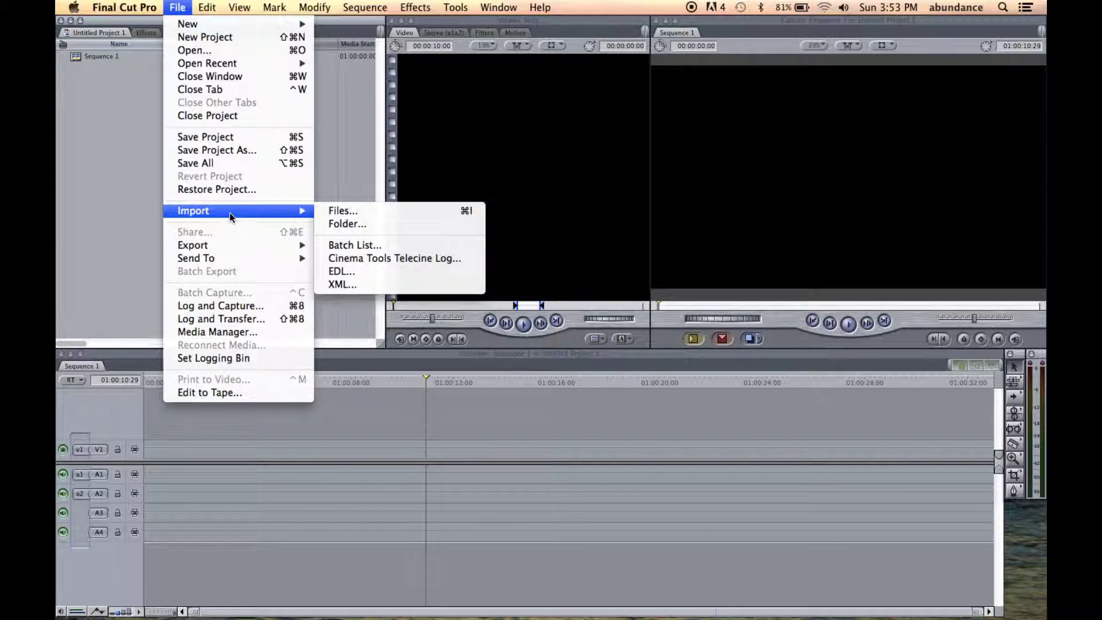
click(335, 212)
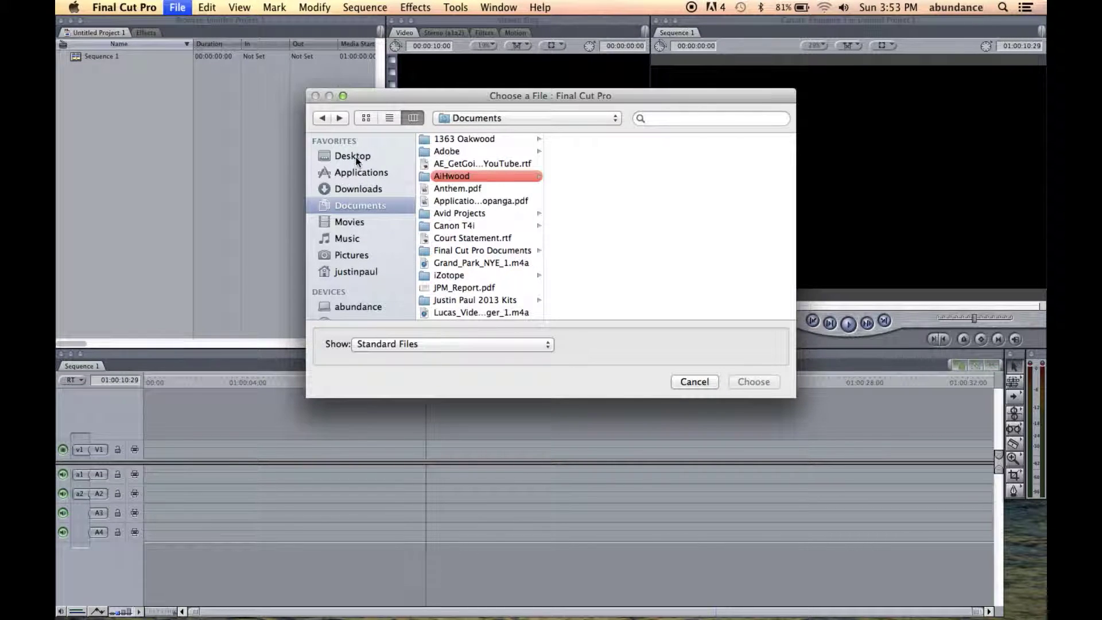
click(356, 160)
click(468, 164)
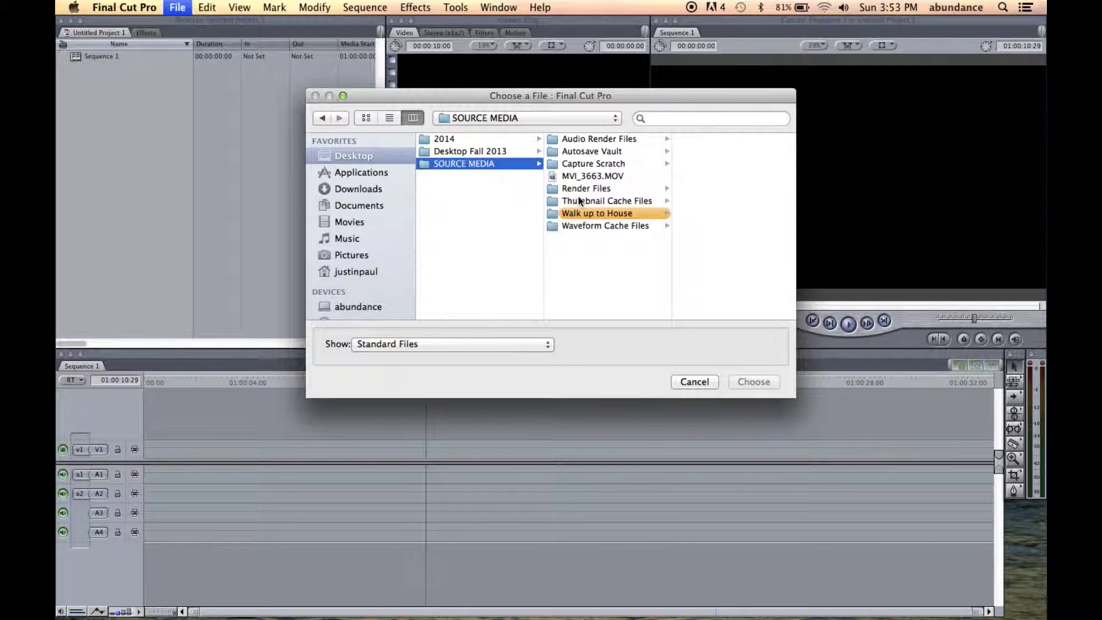
click(584, 214)
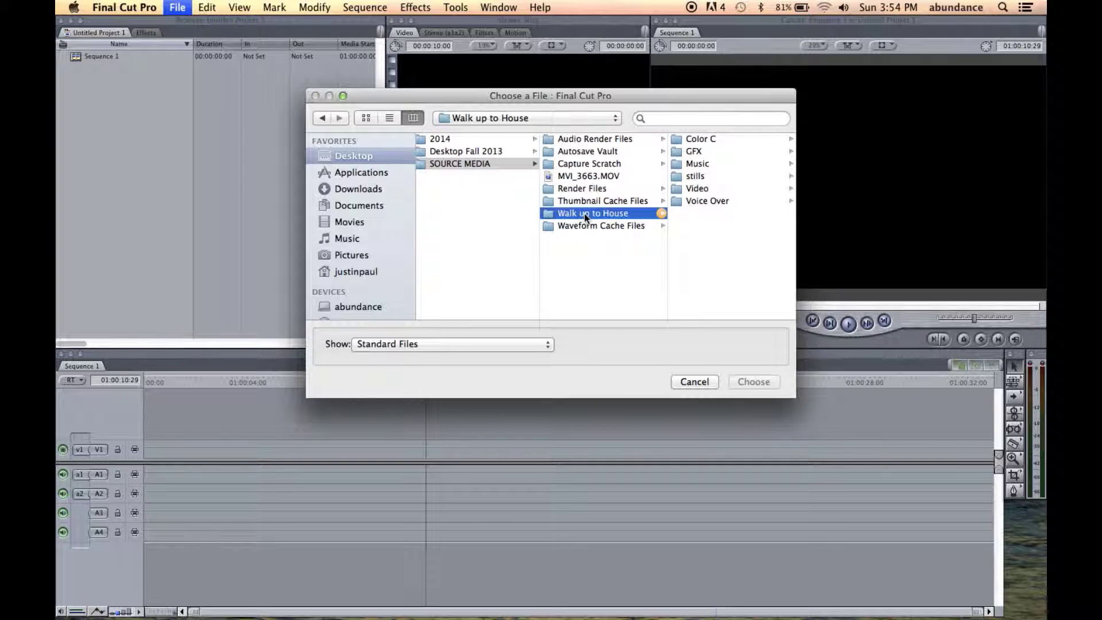
click(694, 192)
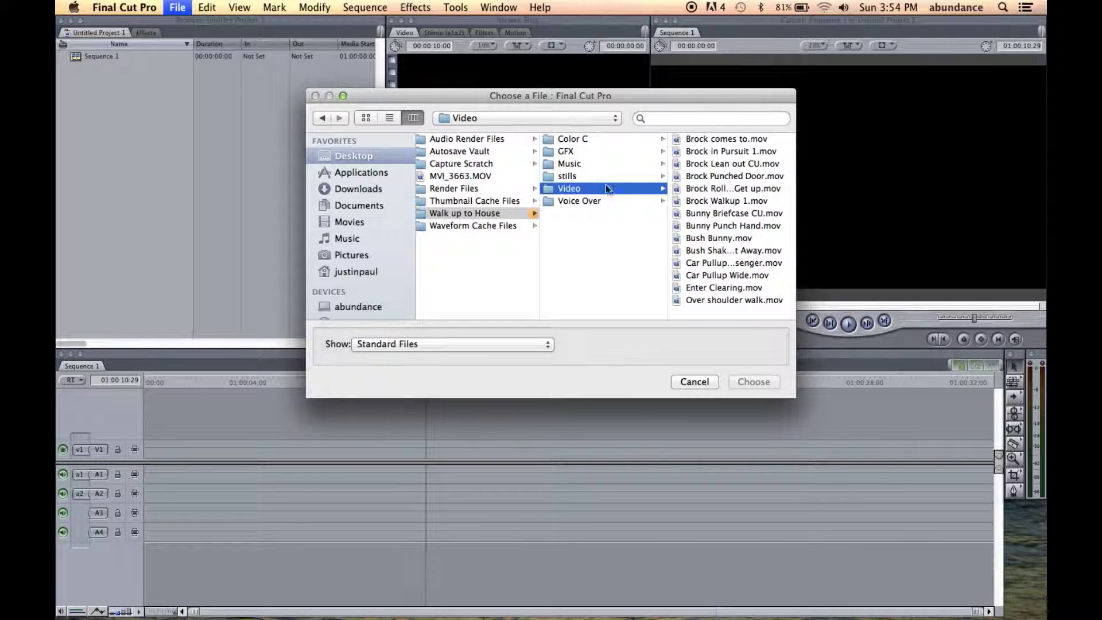
click(716, 262)
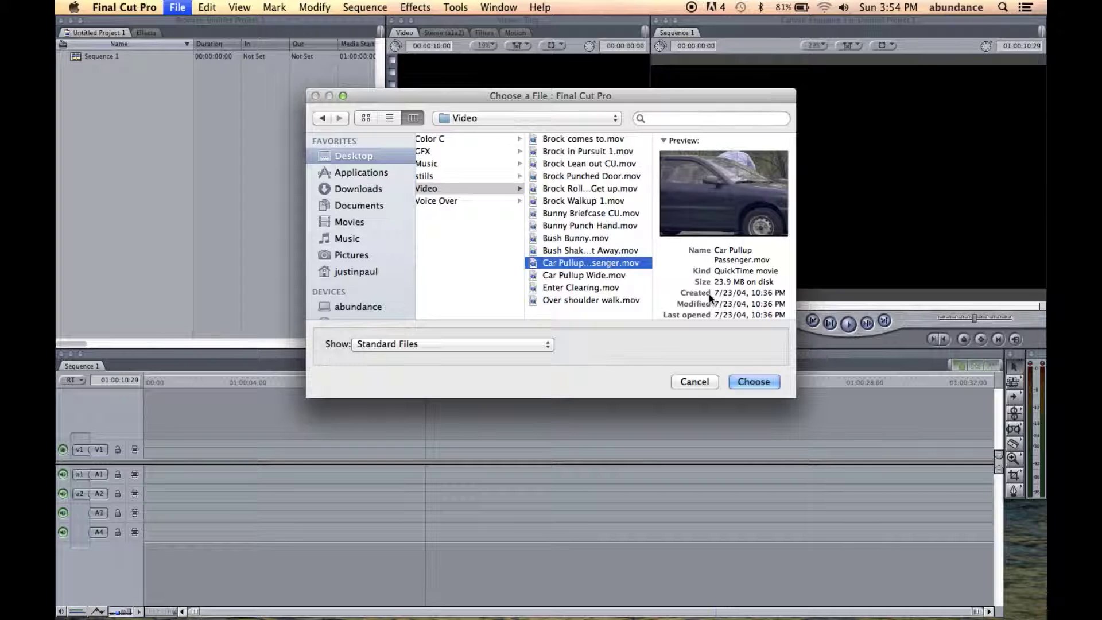
click(616, 274)
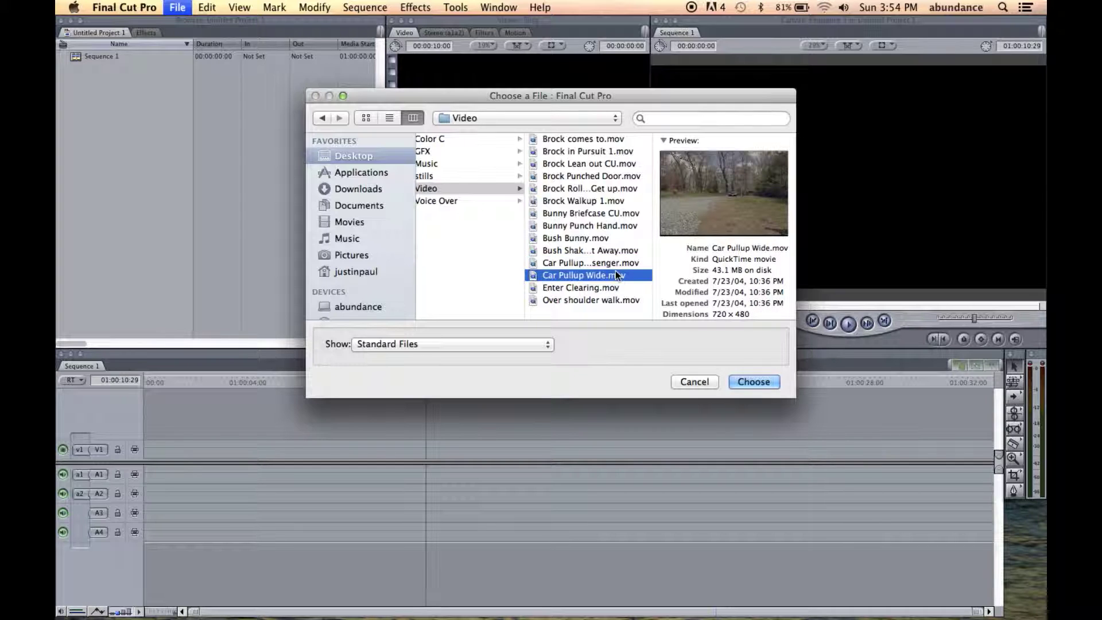
click(748, 383)
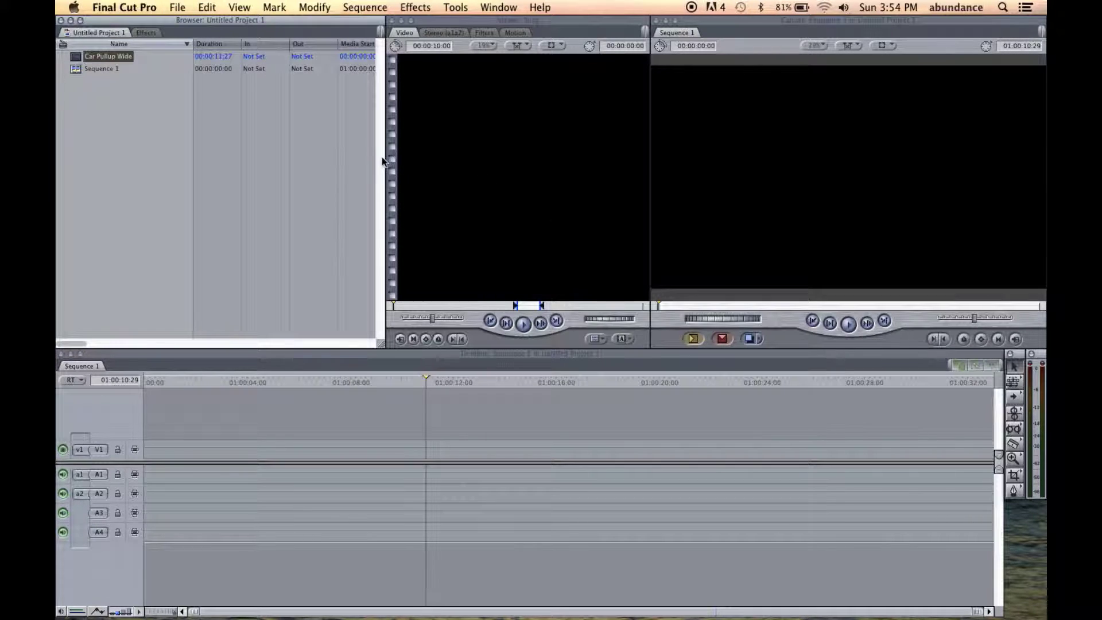
click(95, 85)
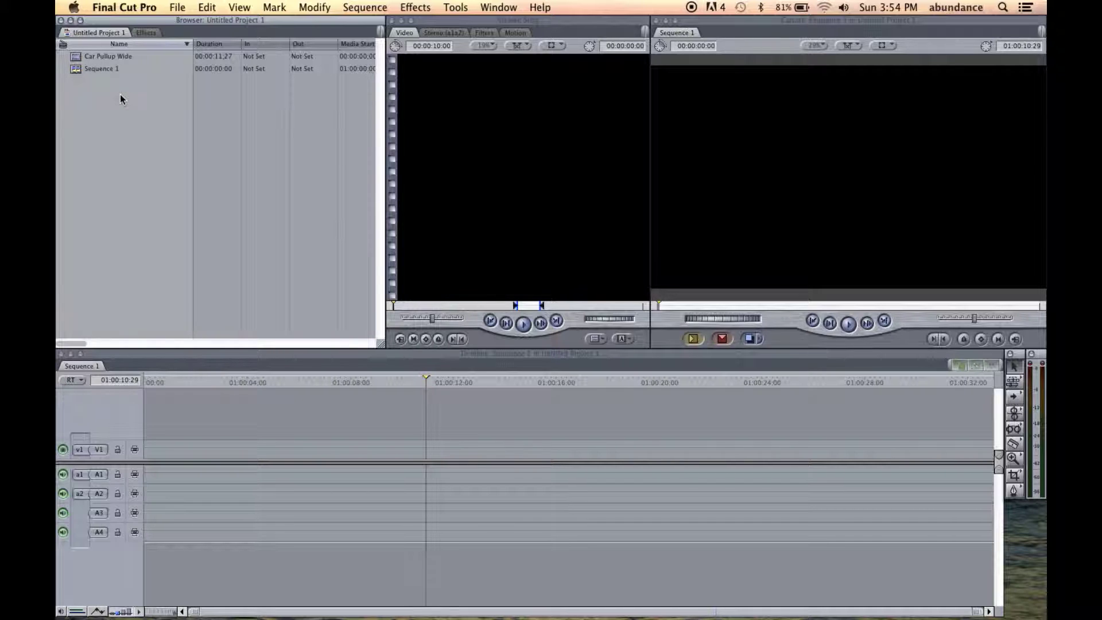
click(177, 8)
Step: Import the Video folder from SOURCE MEDIA/Walk up to House as a project bin
mouse_move(239, 210)
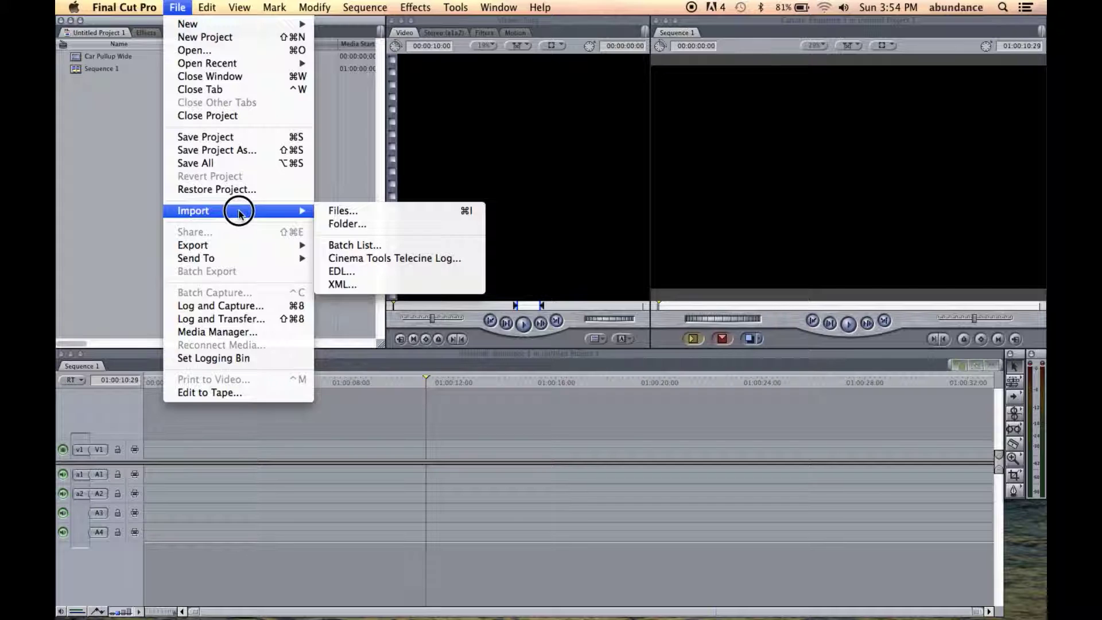
click(330, 224)
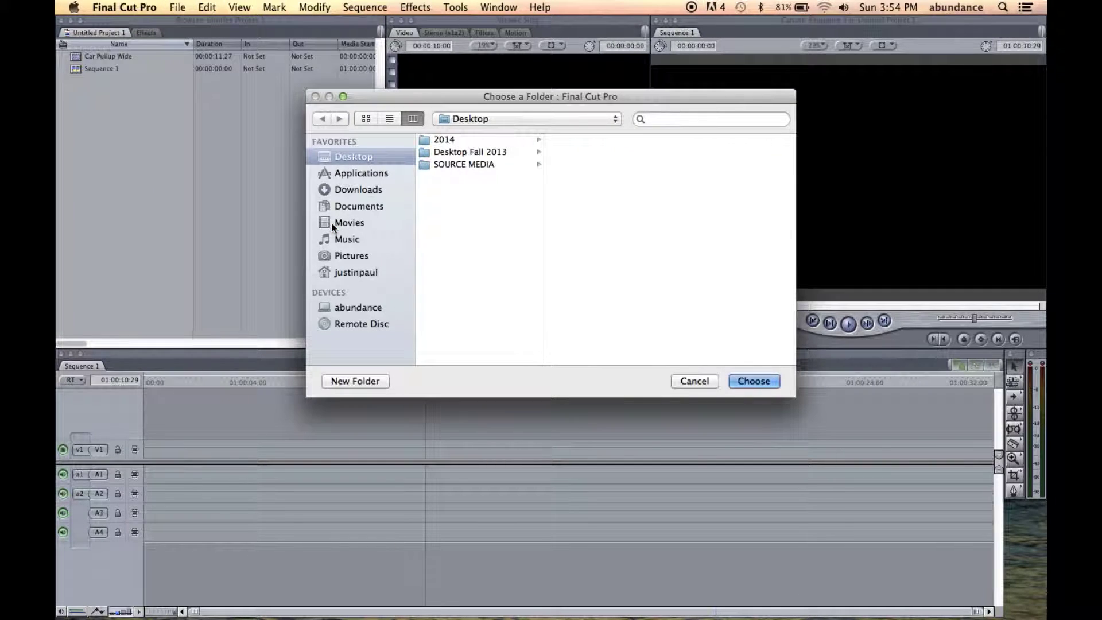
click(450, 164)
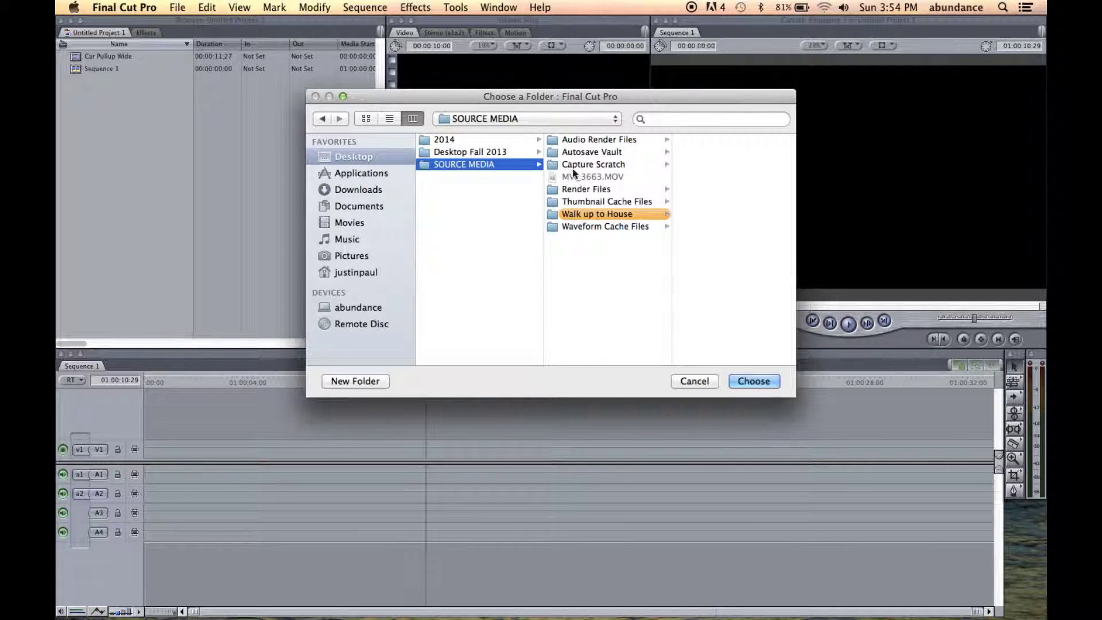
click(606, 214)
click(701, 188)
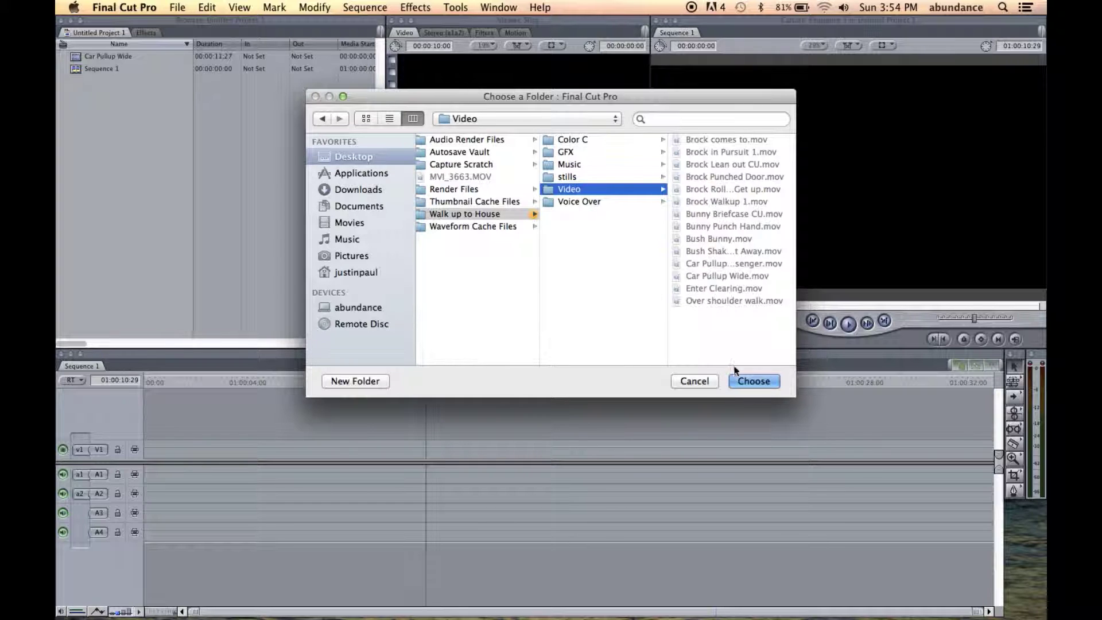
click(750, 383)
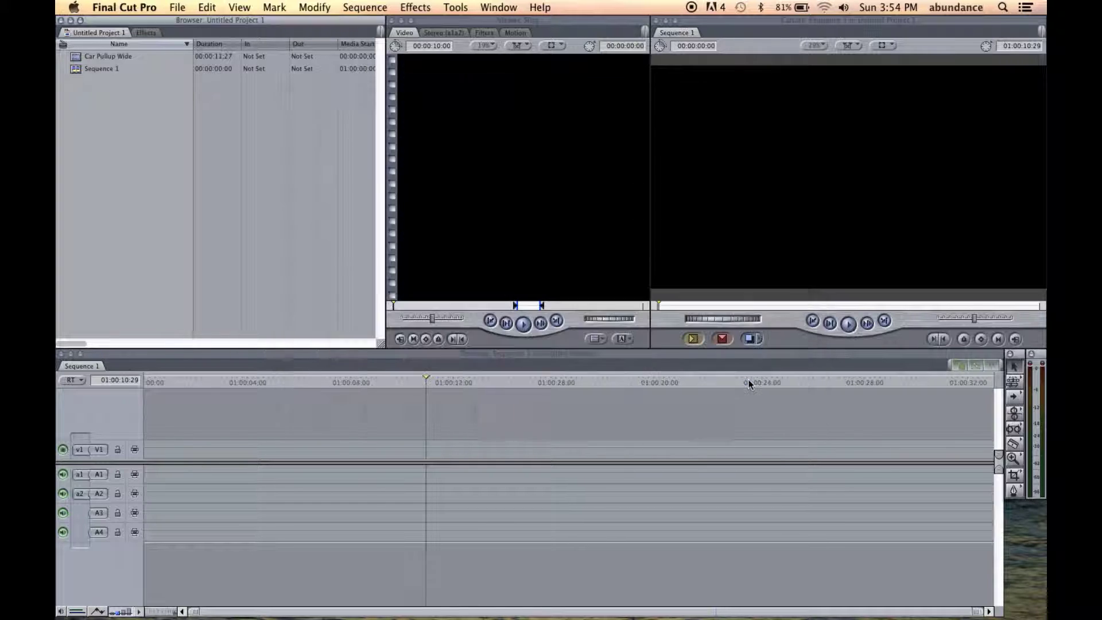
click(86, 81)
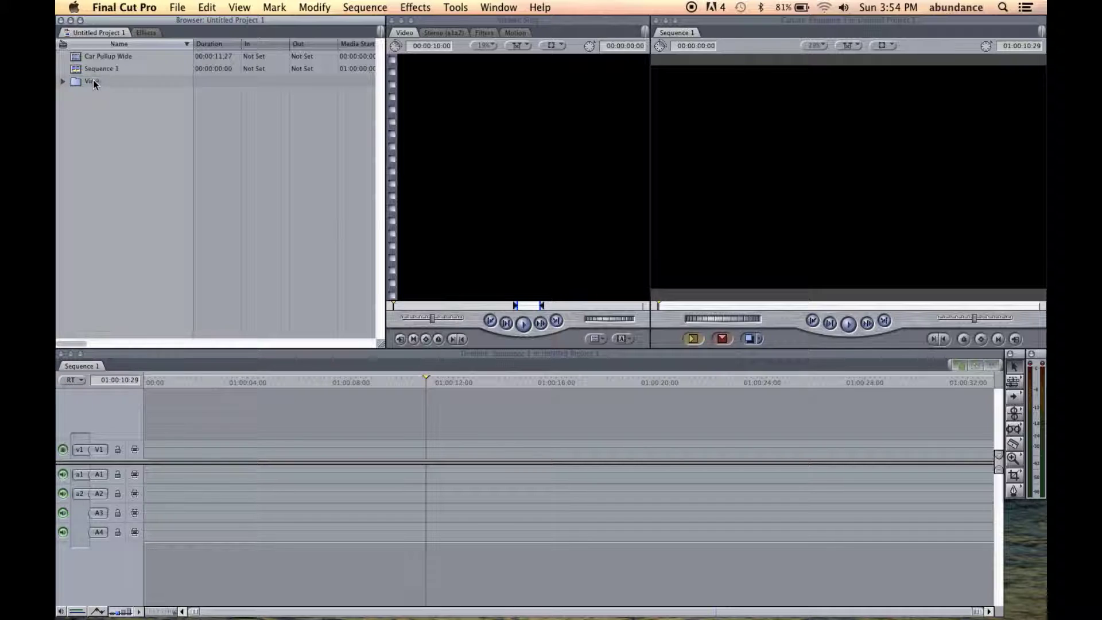
click(82, 59)
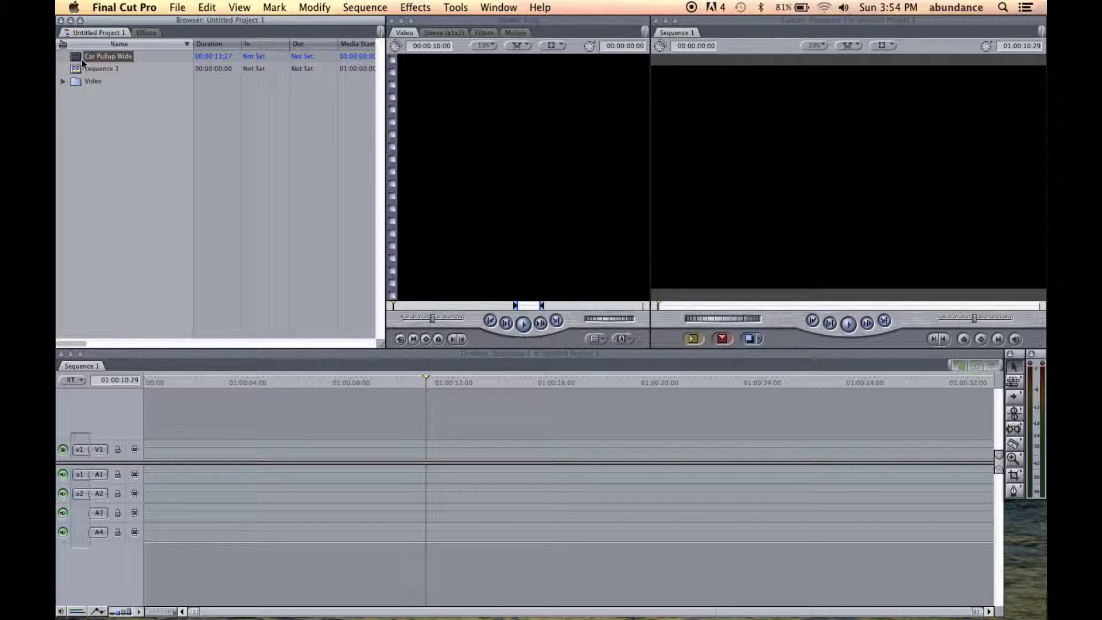
click(64, 84)
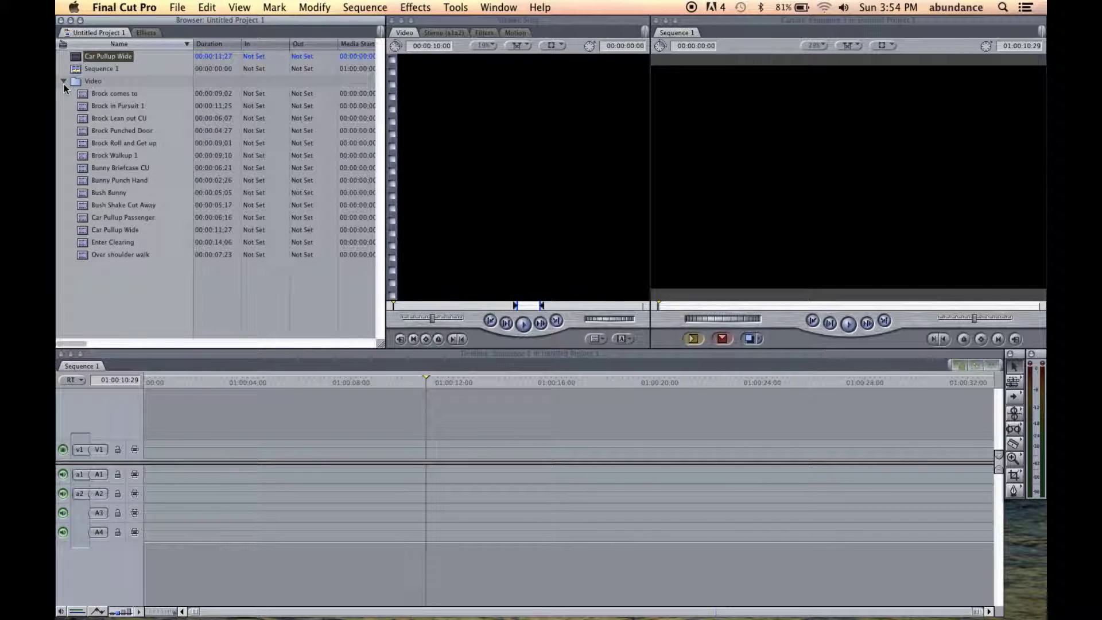
click(64, 84)
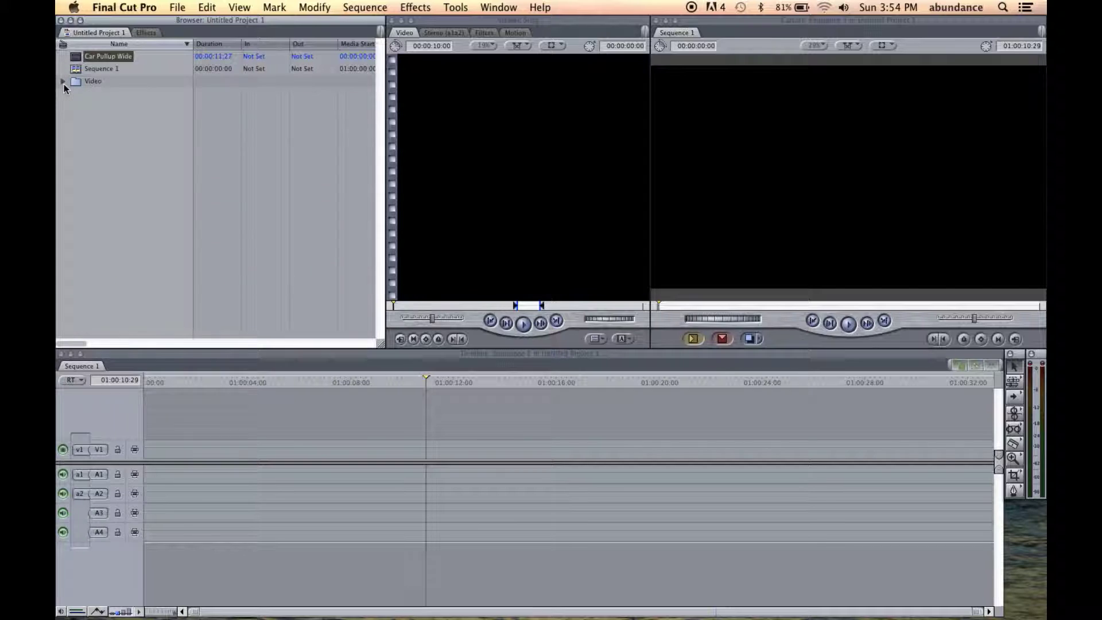
Step: Switch the Browser through small and medium icons to large icons, then open the Video bin
right_click(130, 144)
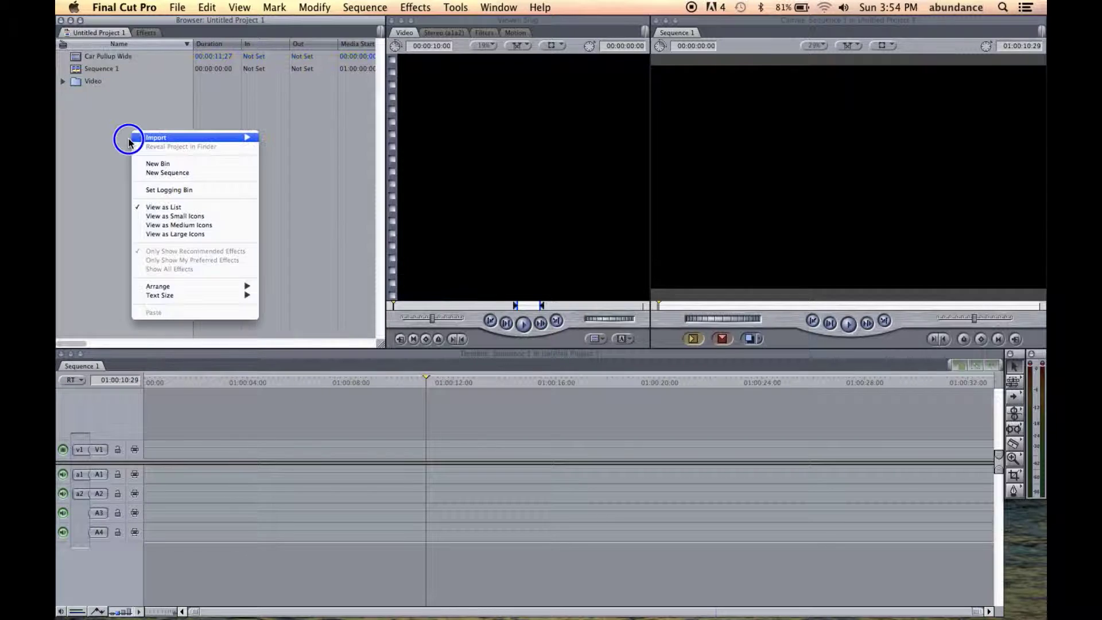
click(207, 216)
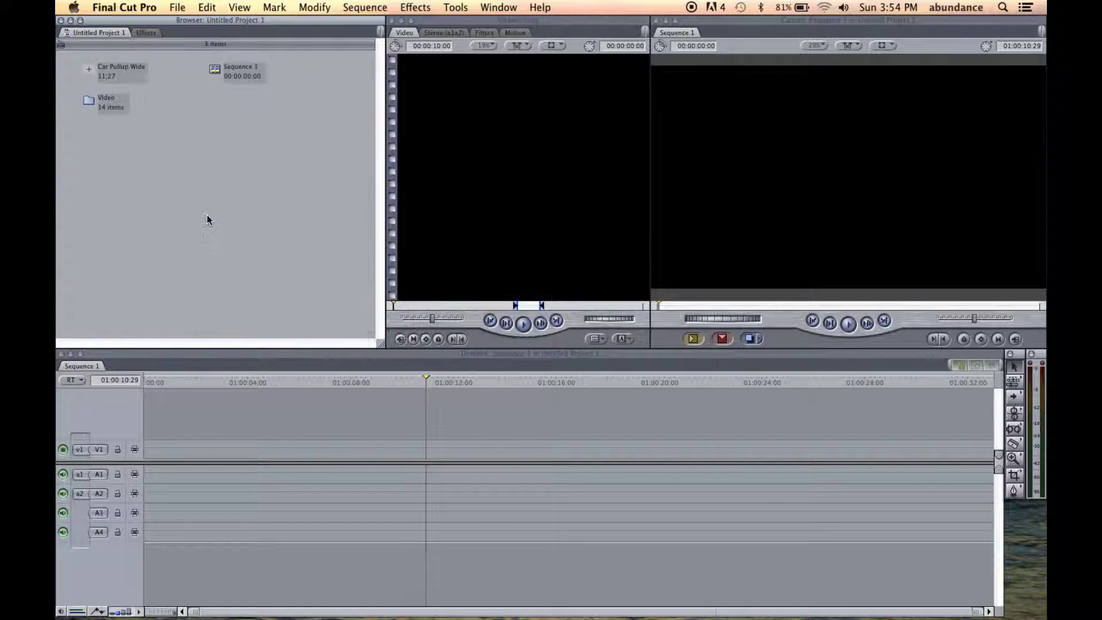
right_click(208, 186)
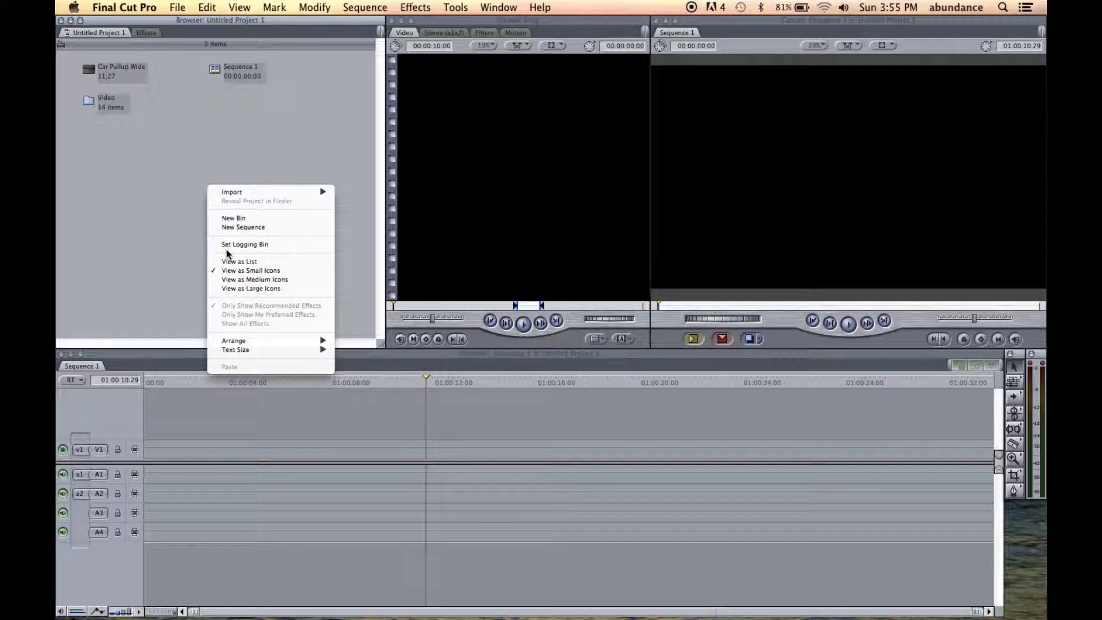
click(245, 279)
click(192, 188)
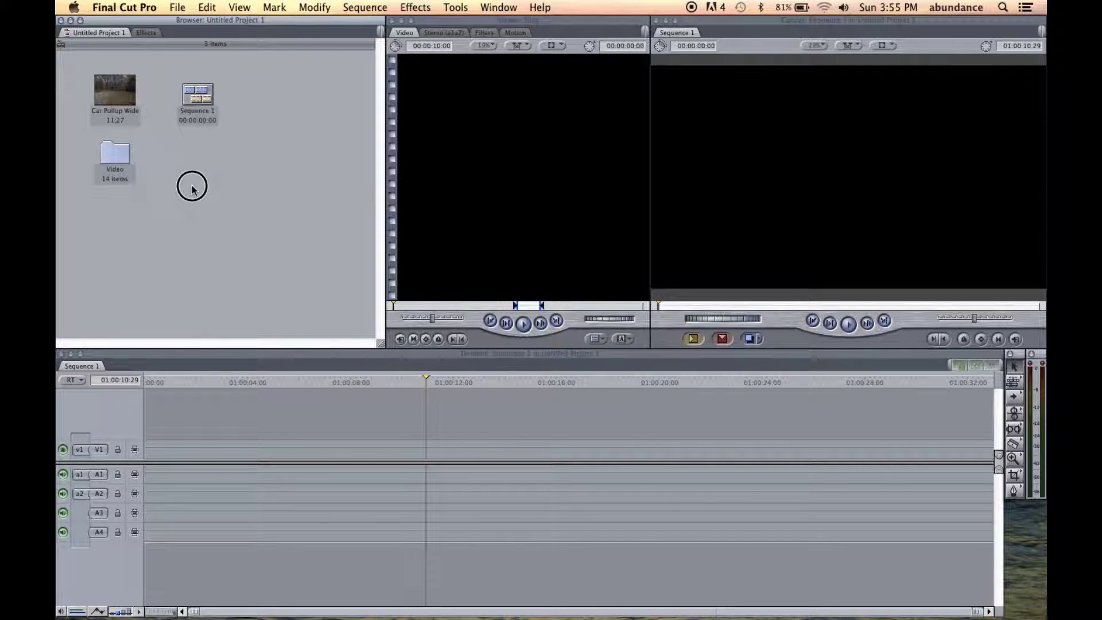
right_click(192, 185)
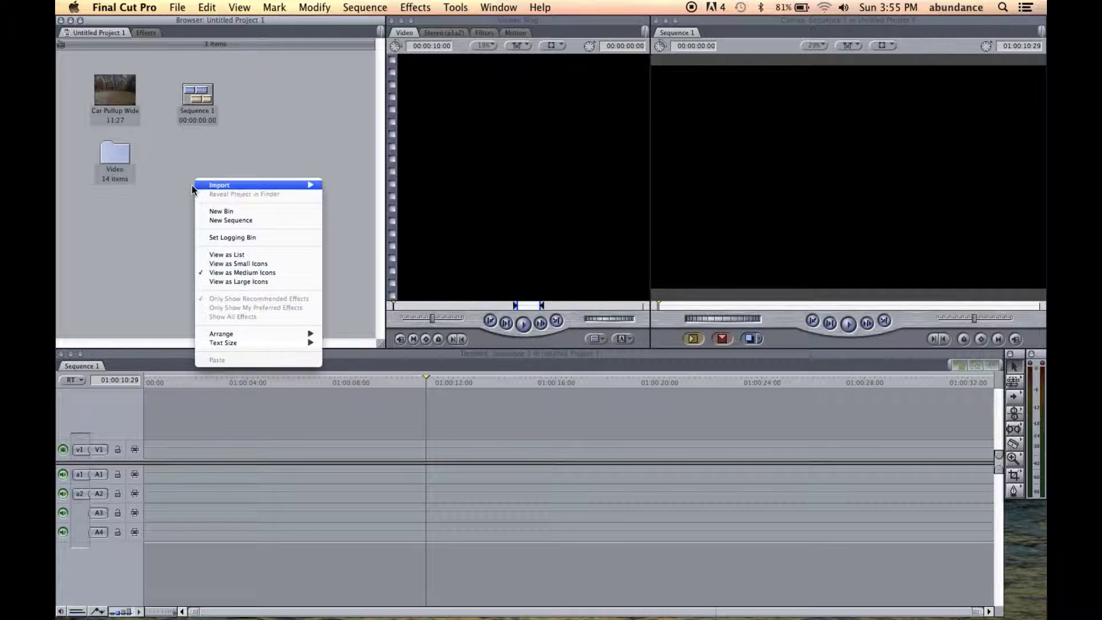
click(226, 282)
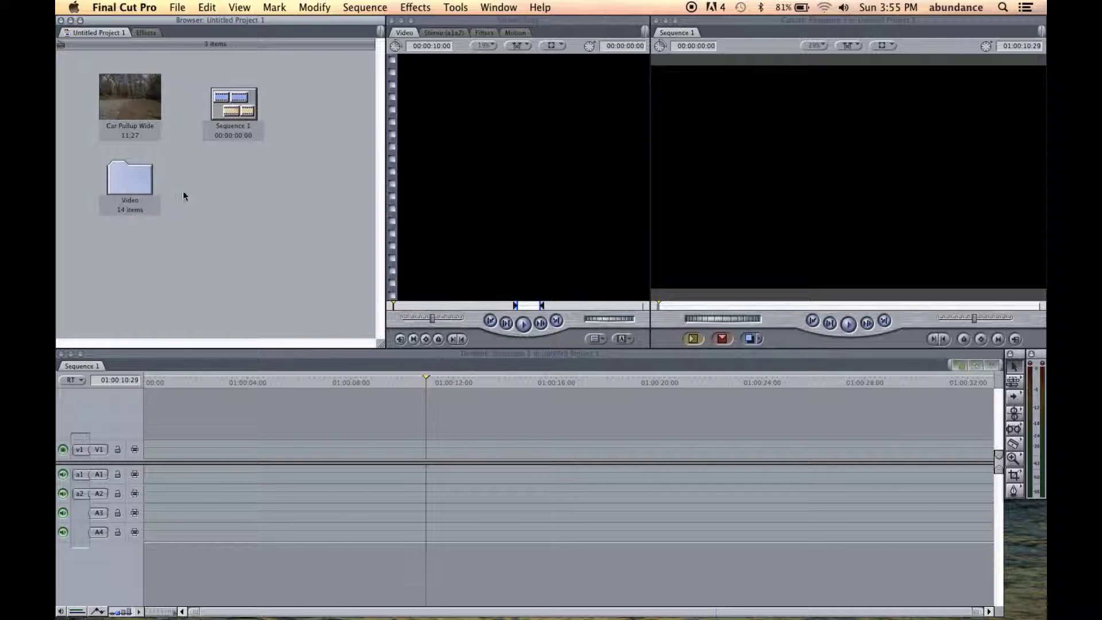
double_click(136, 185)
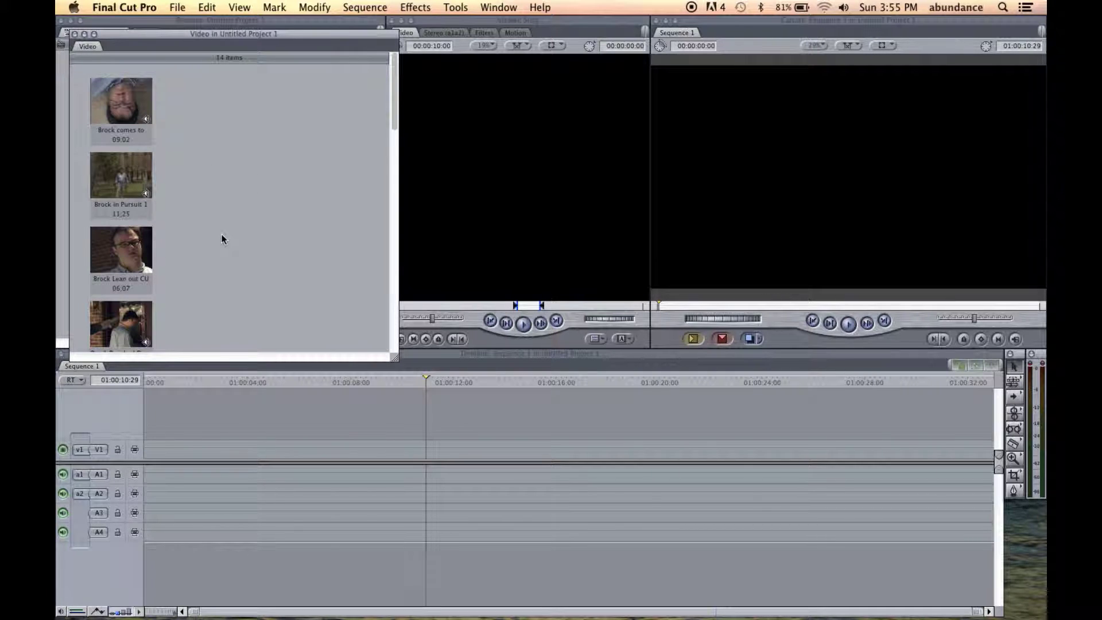
scroll(223, 239, down, 15)
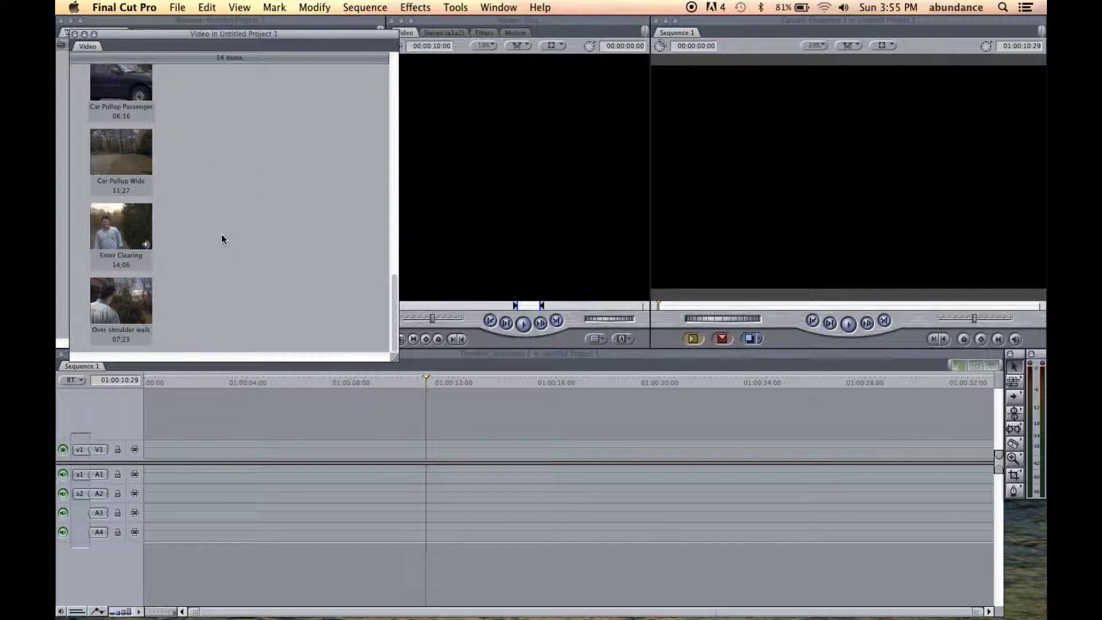
scroll(223, 239, up, 15)
key(super+w)
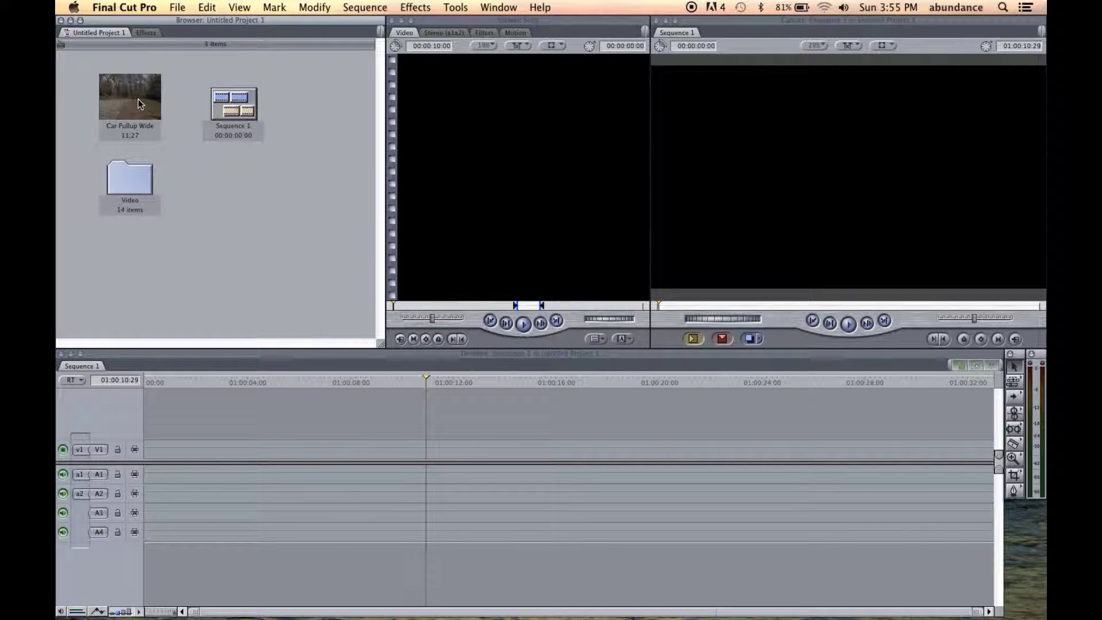
Step: Load Car Pullup Wide into a widened Viewer and scrub to the car close-up and back
double_click(137, 98)
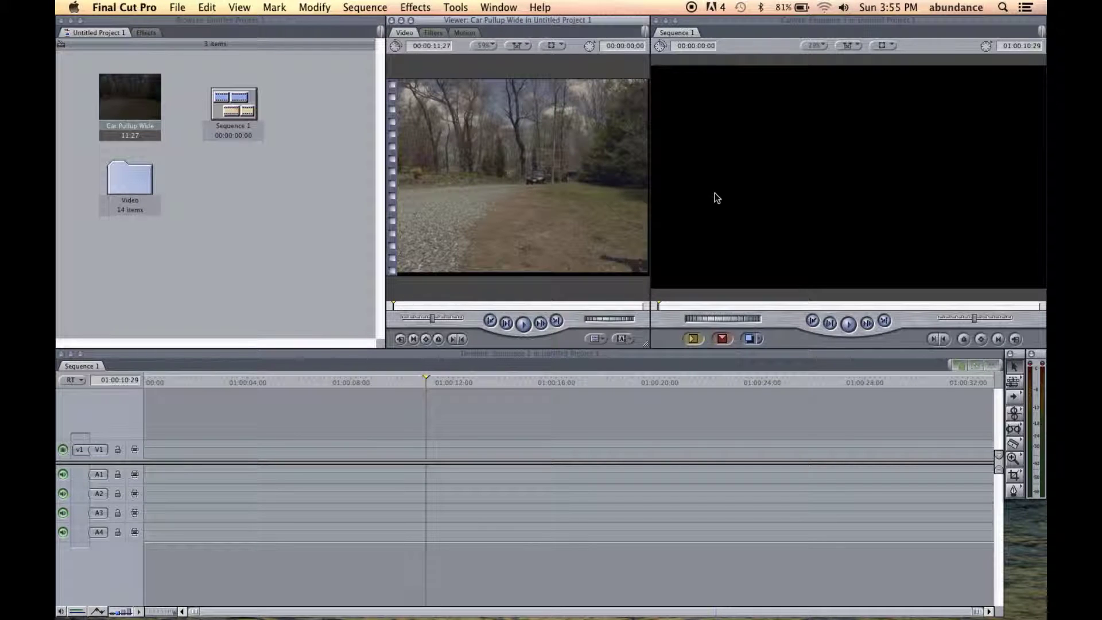
drag(652, 187, 714, 194)
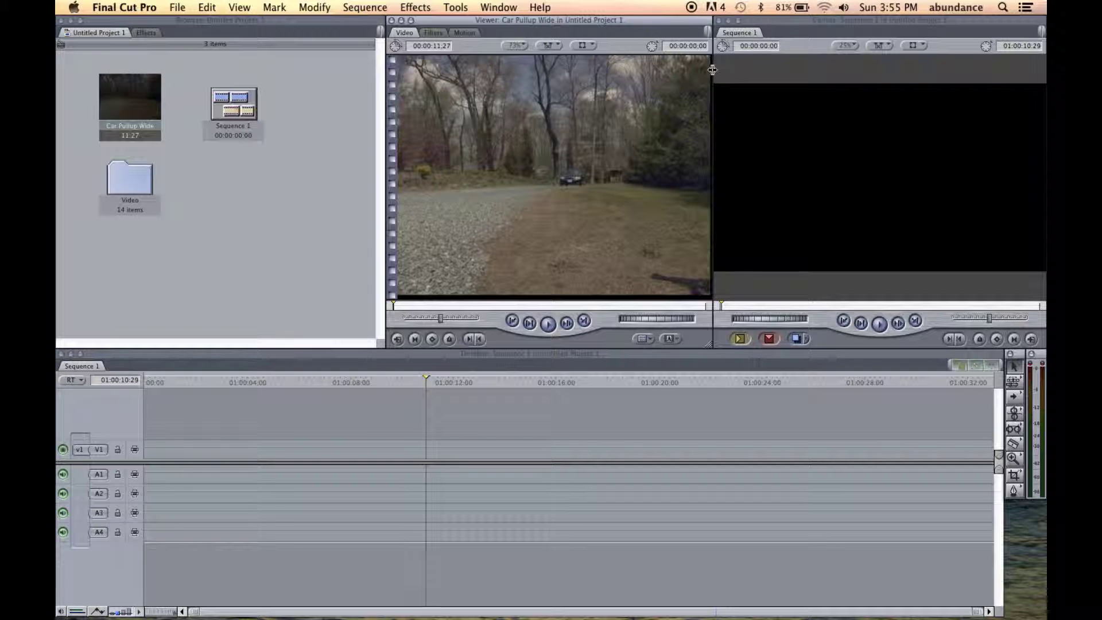
click(730, 72)
drag(730, 71, 763, 138)
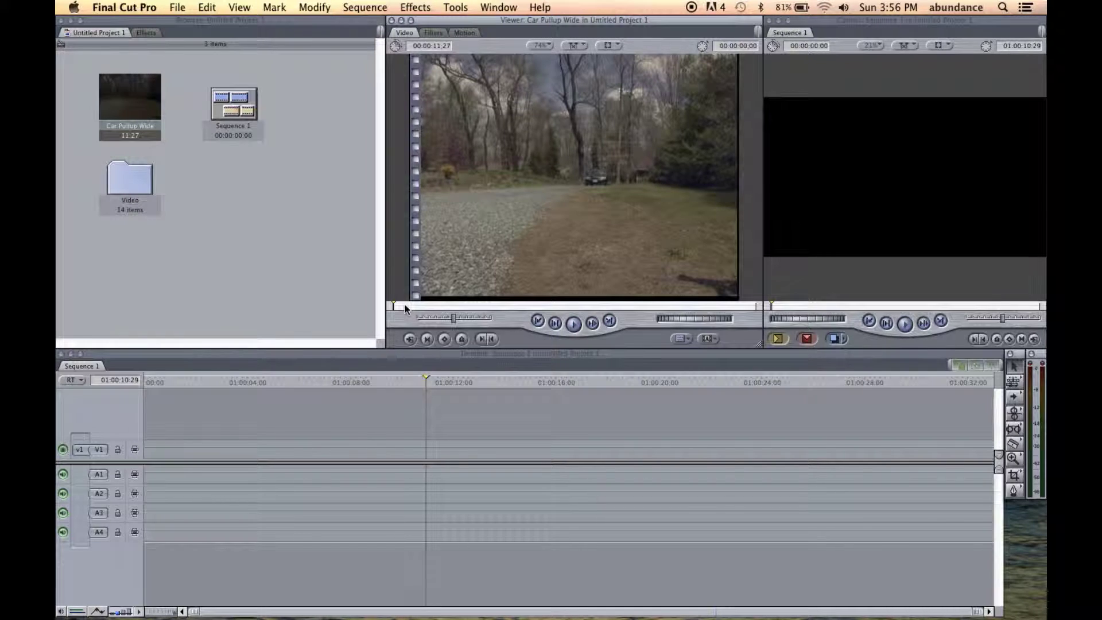
click(385, 310)
drag(400, 306, 768, 306)
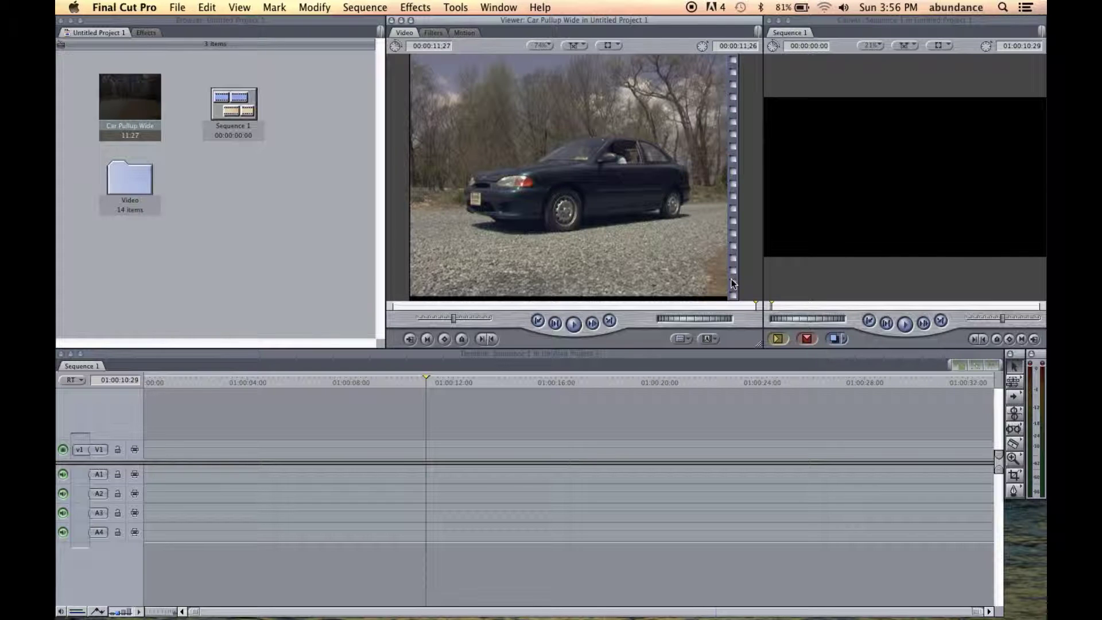
drag(729, 307, 439, 315)
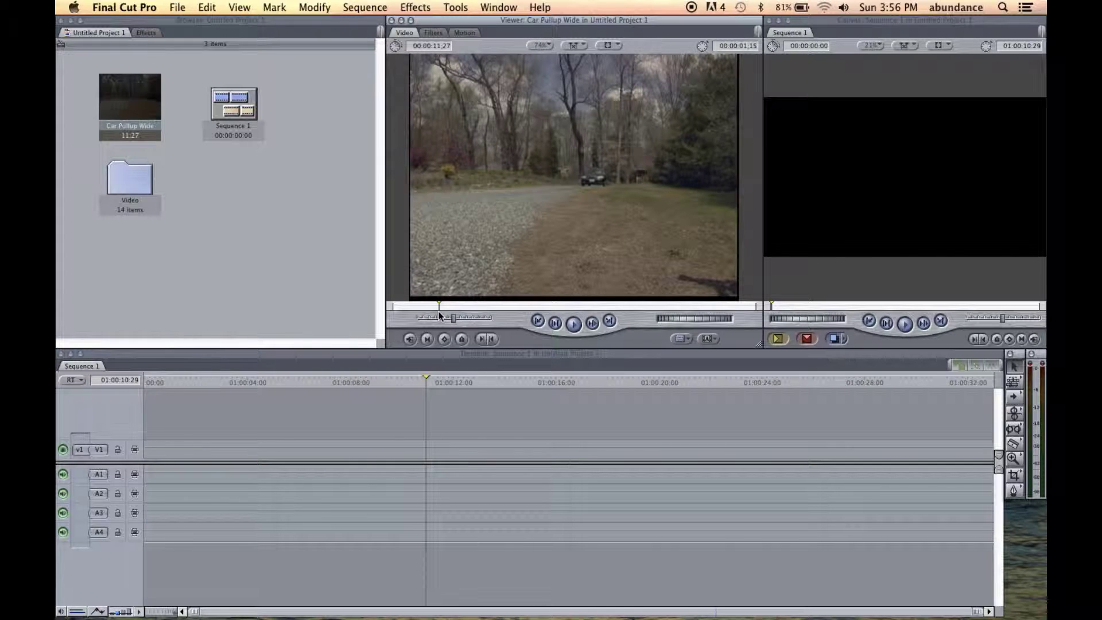
Step: Mark an In point on Car Pullup Wide and an Out point at the car close-up
key(i)
drag(450, 305, 708, 307)
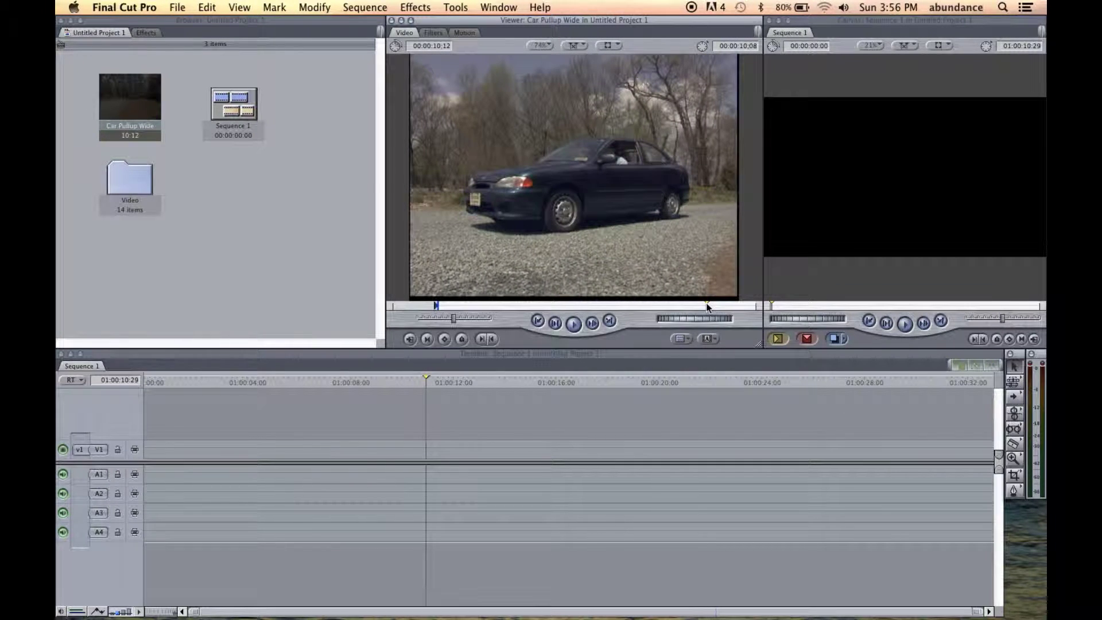
click(493, 340)
drag(570, 239, 413, 253)
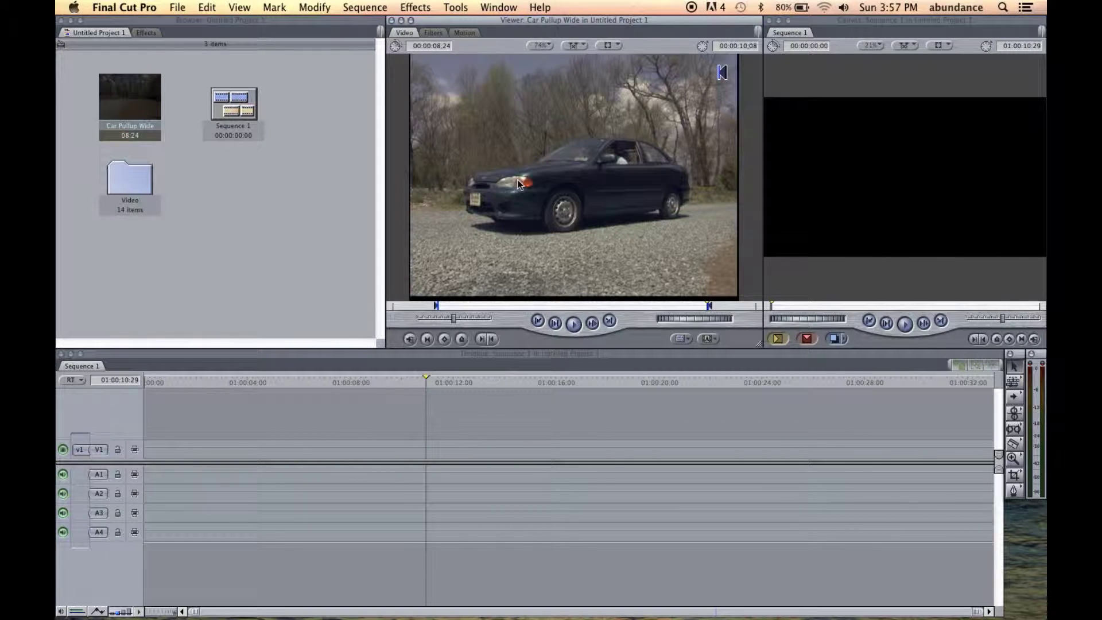
Step: Overwrite the trimmed clip at the start of Sequence 1, accepting the clip's sequence settings
drag(189, 377, 145, 380)
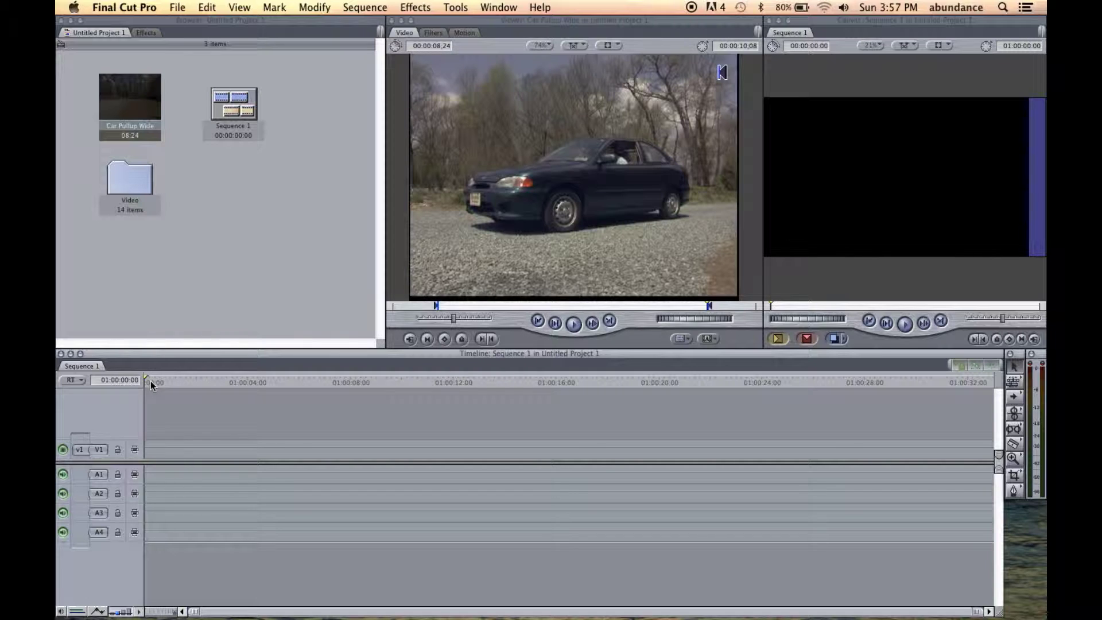
click(808, 338)
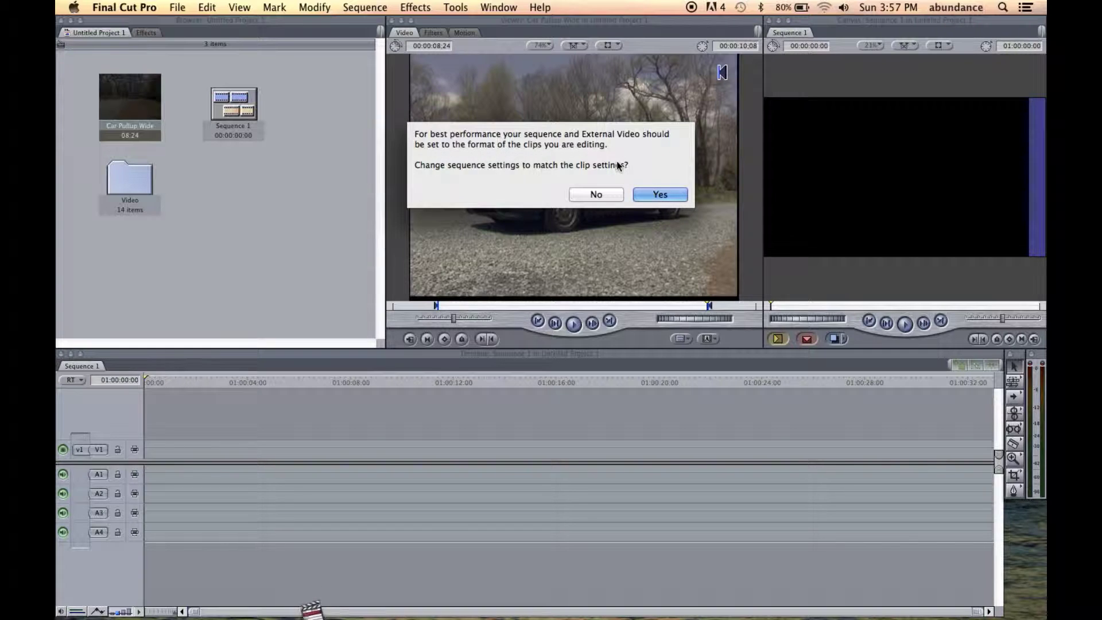
click(665, 194)
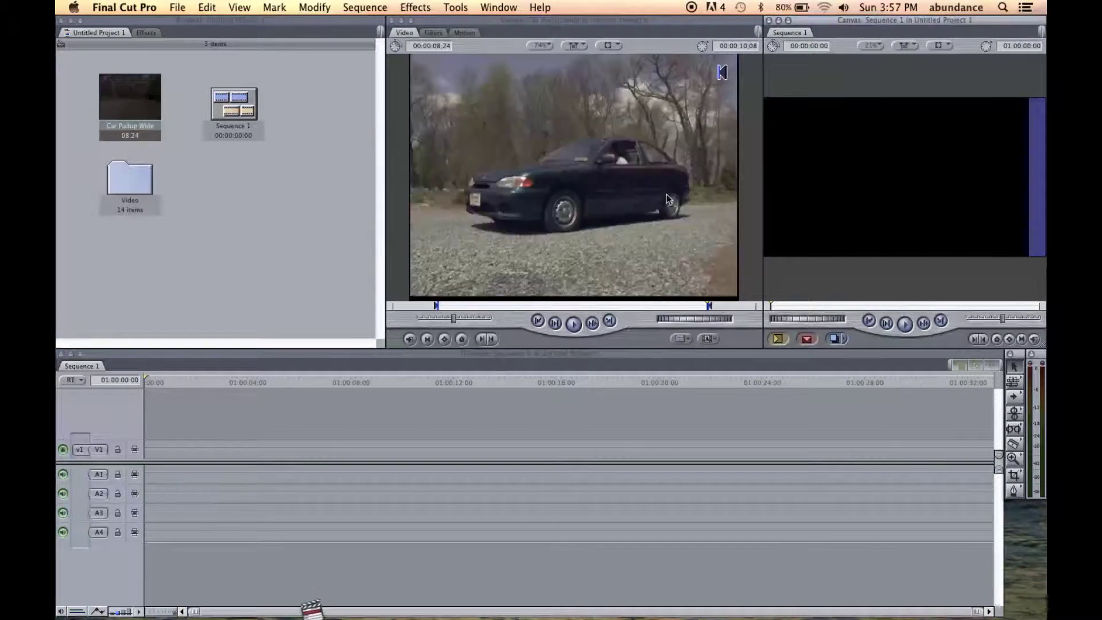
drag(319, 379, 265, 387)
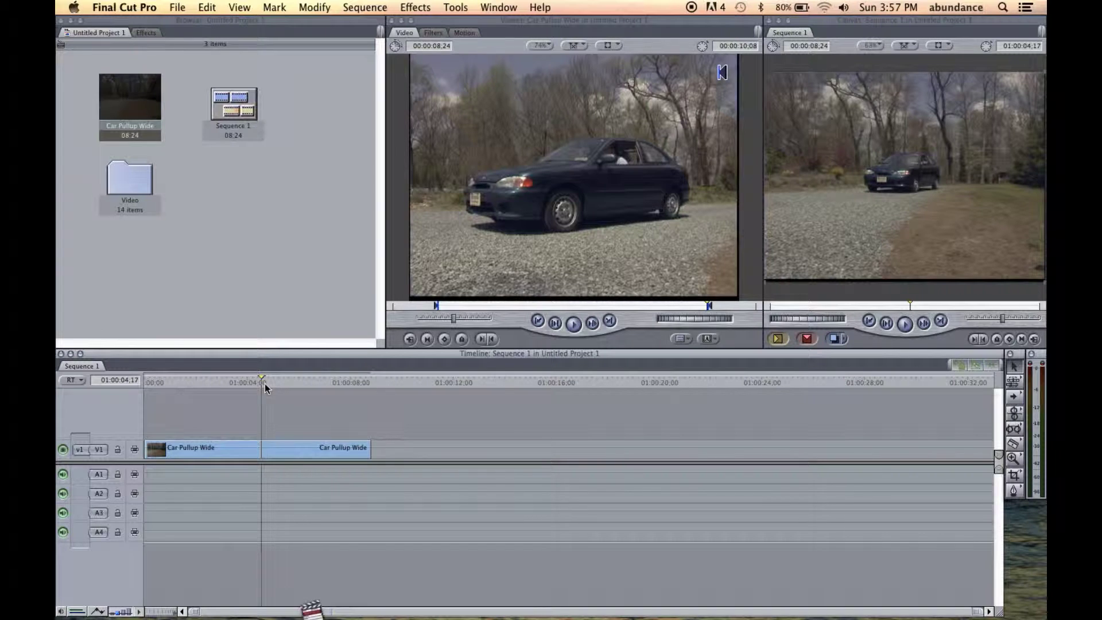
Step: Use Save Project As to store the project as FCP7_CH1 in Desktop/SOURCE MEDIA
mouse_move(310, 618)
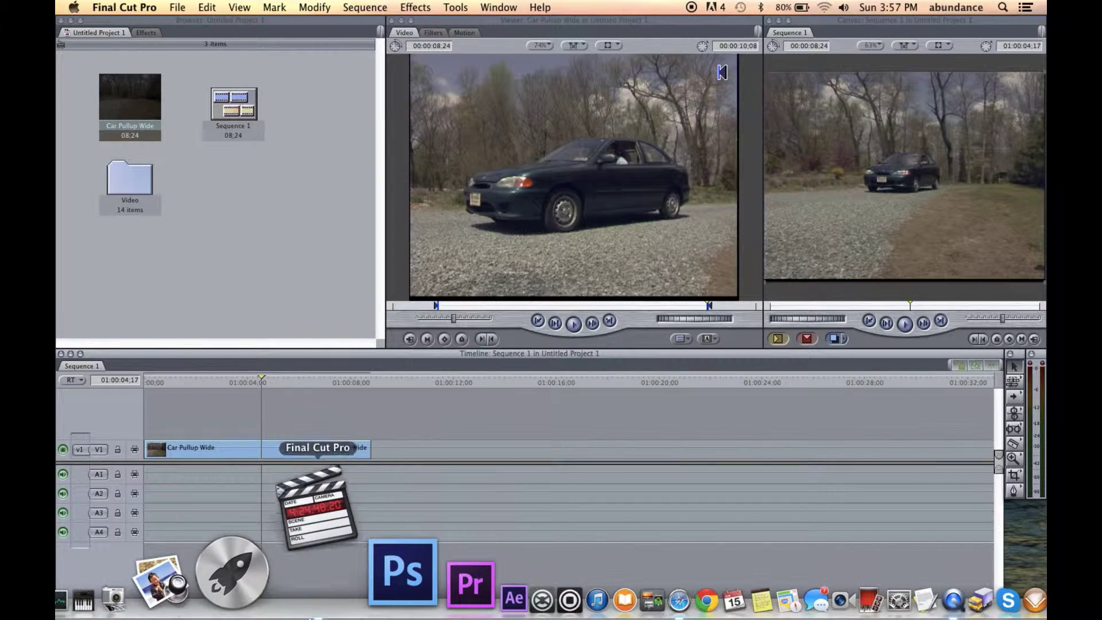
click(315, 597)
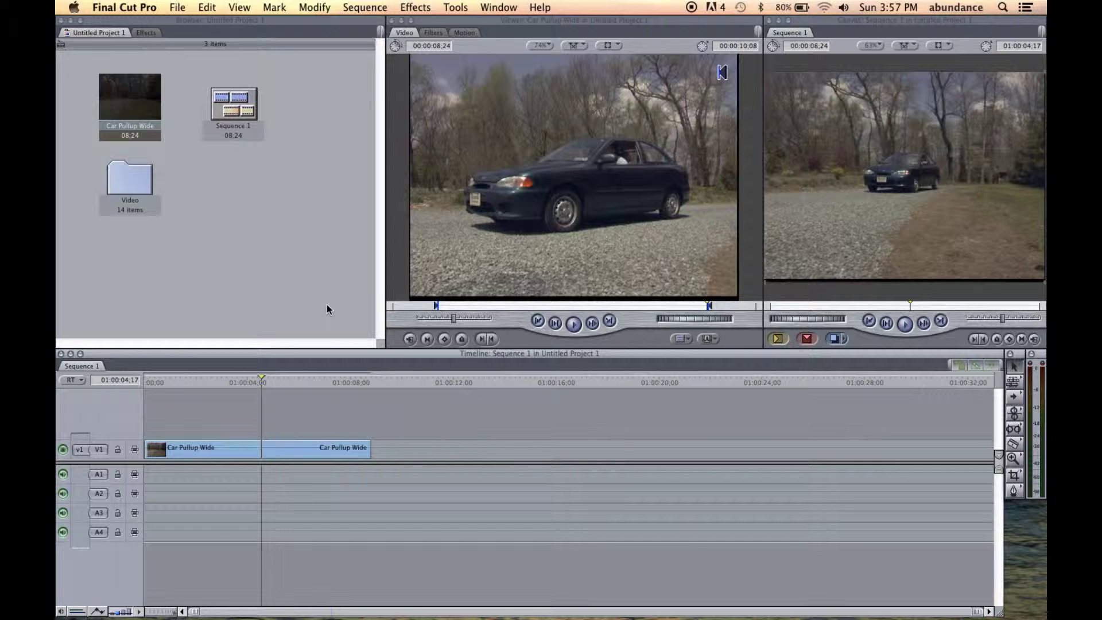
click(178, 8)
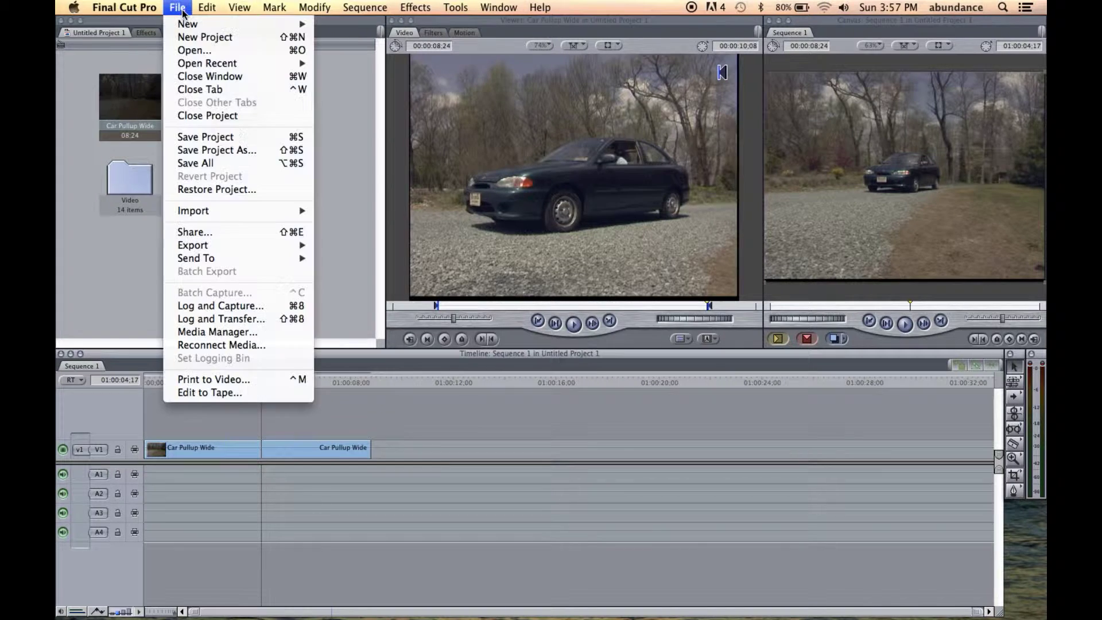
click(219, 152)
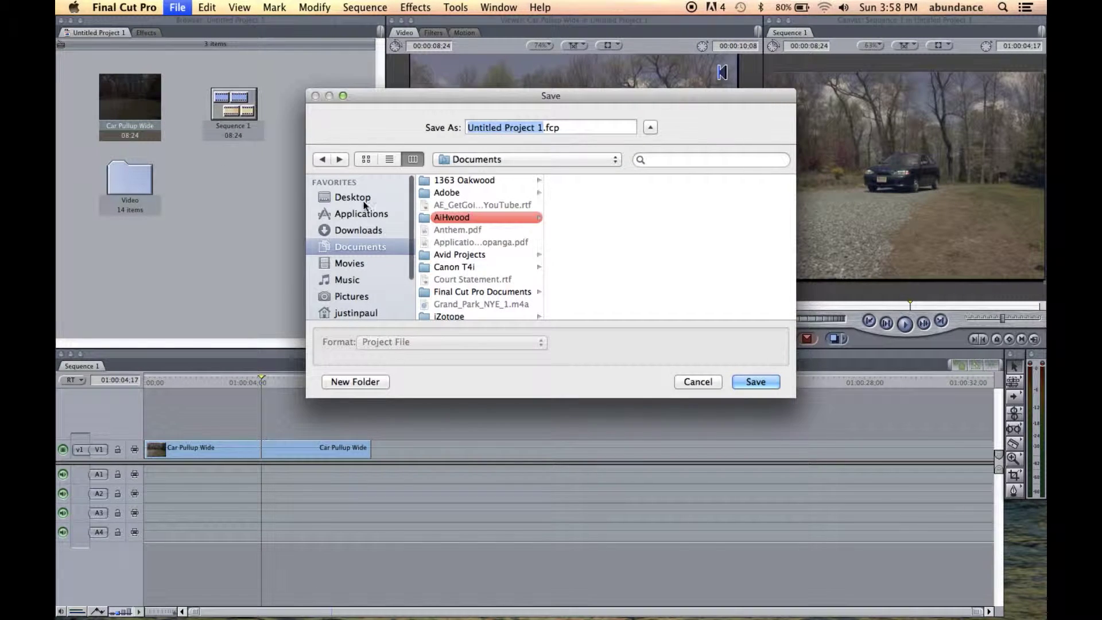
click(363, 201)
click(457, 207)
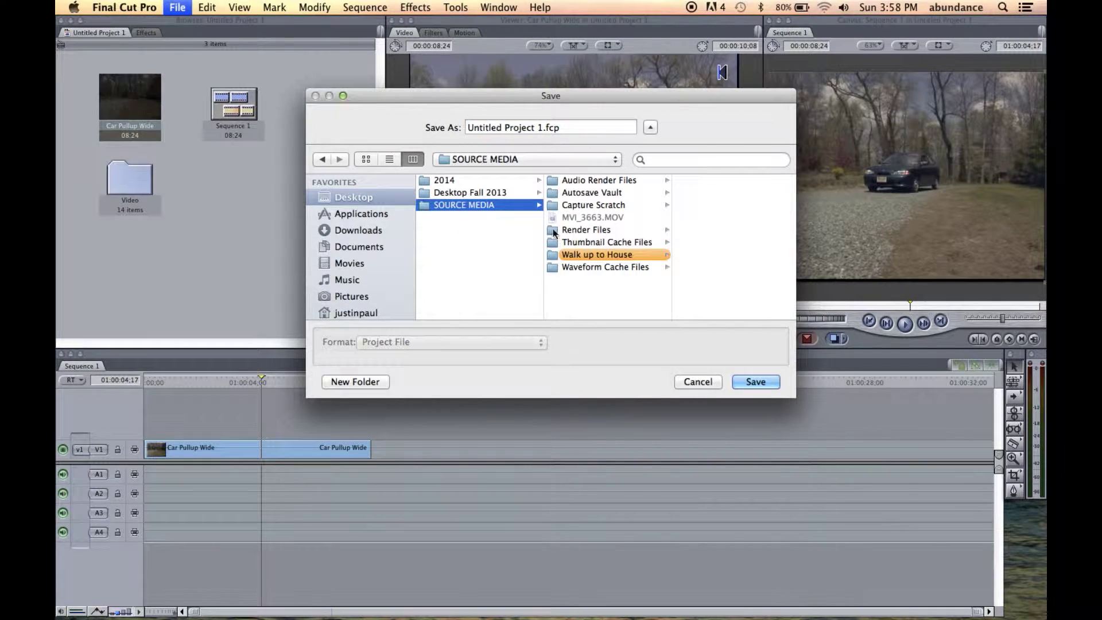
click(543, 132)
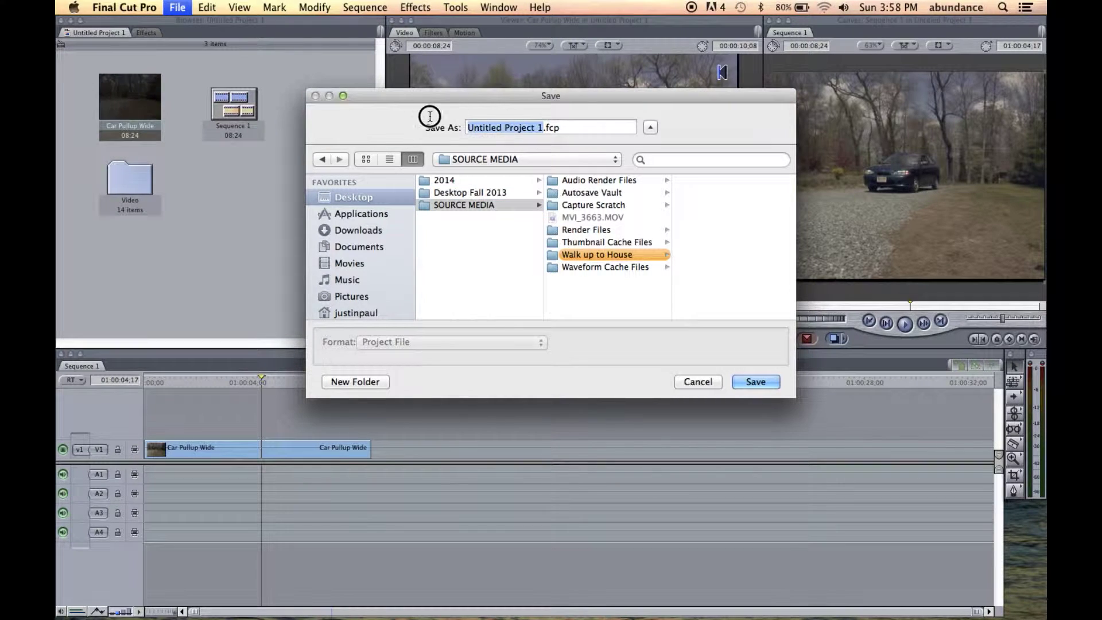
text(FCP)
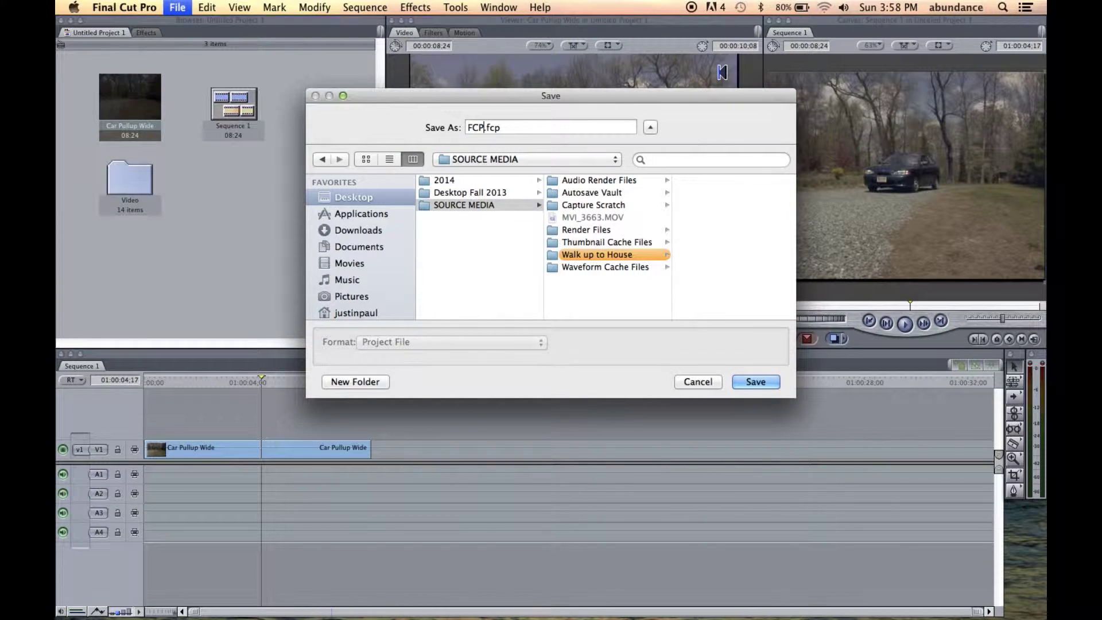
text(7_CH1)
click(756, 382)
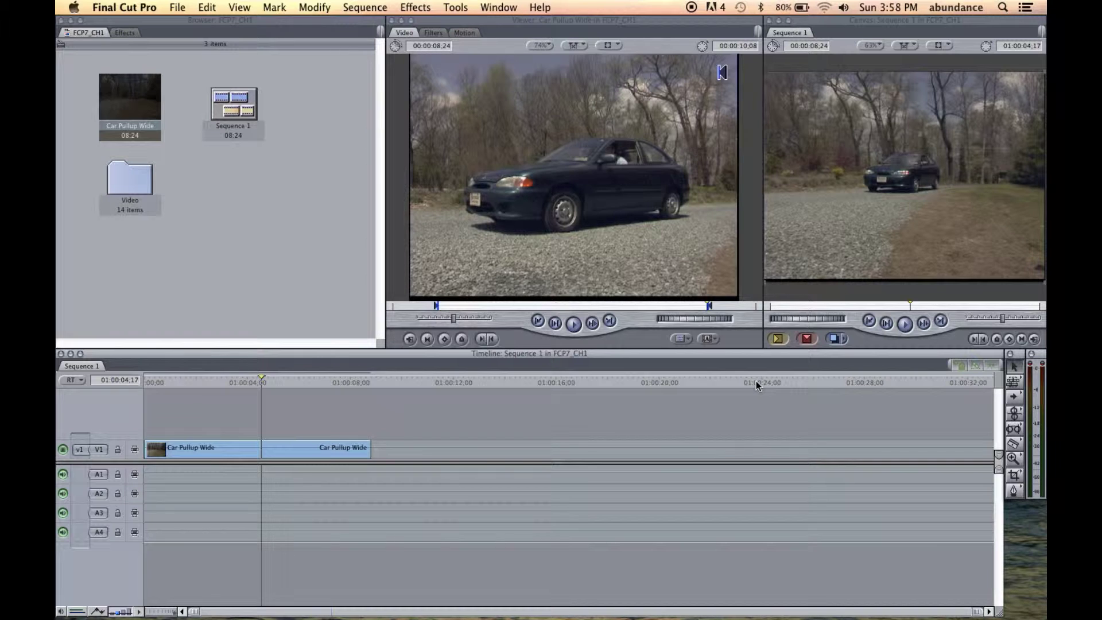
Step: Leave Final Cut Pro, open the desktop SOURCE MEDIA folder and reopen FCP7_CH1.fcp
key(super+q)
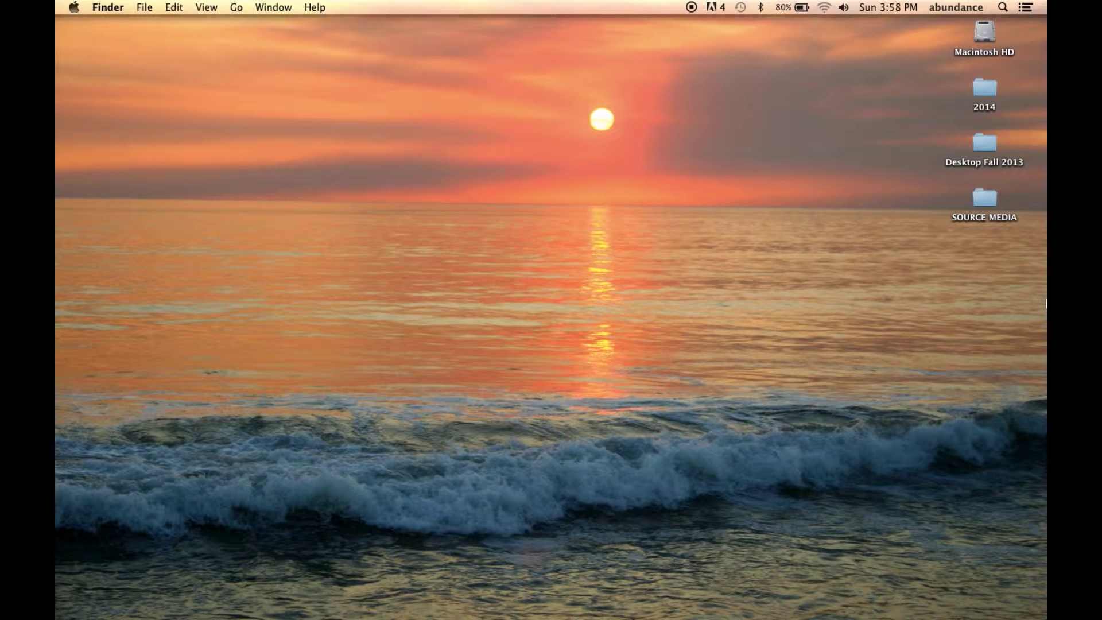
double_click(983, 198)
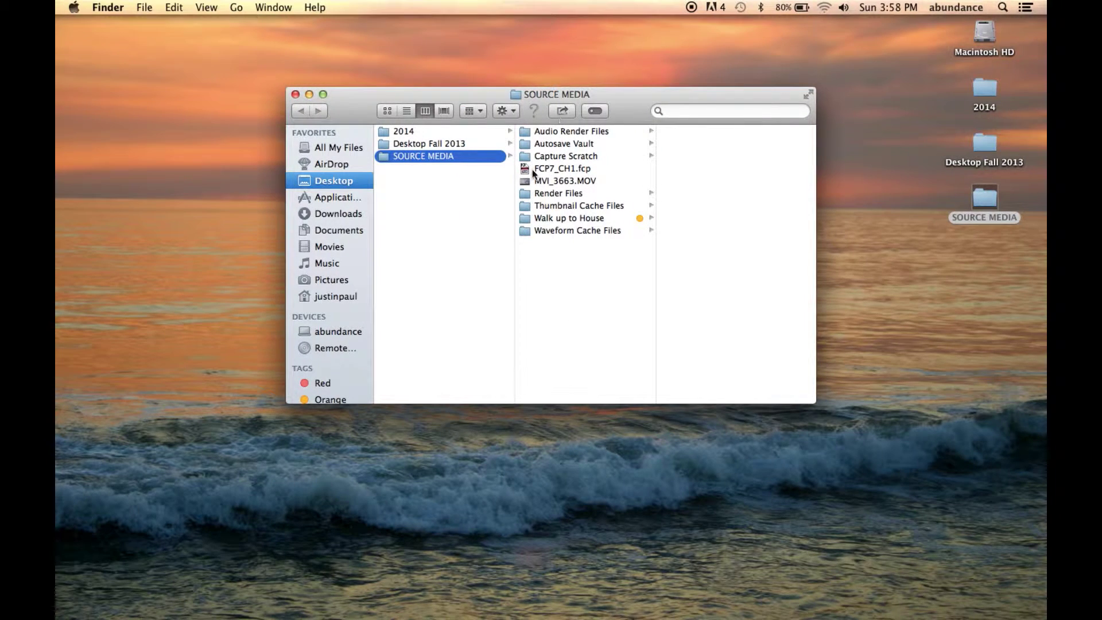
click(567, 172)
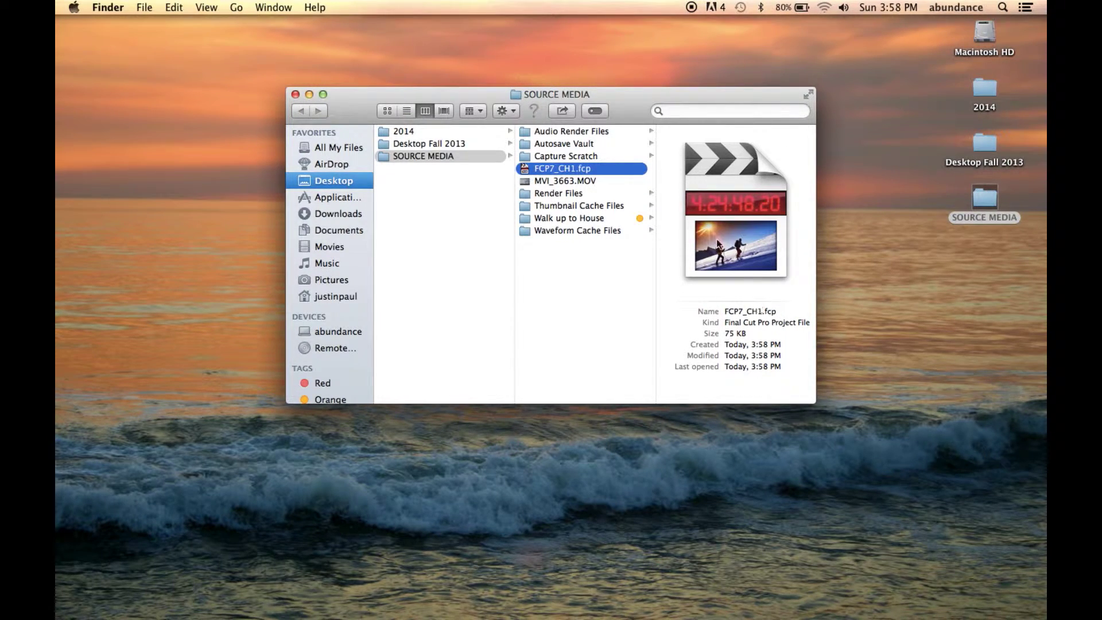
double_click(525, 169)
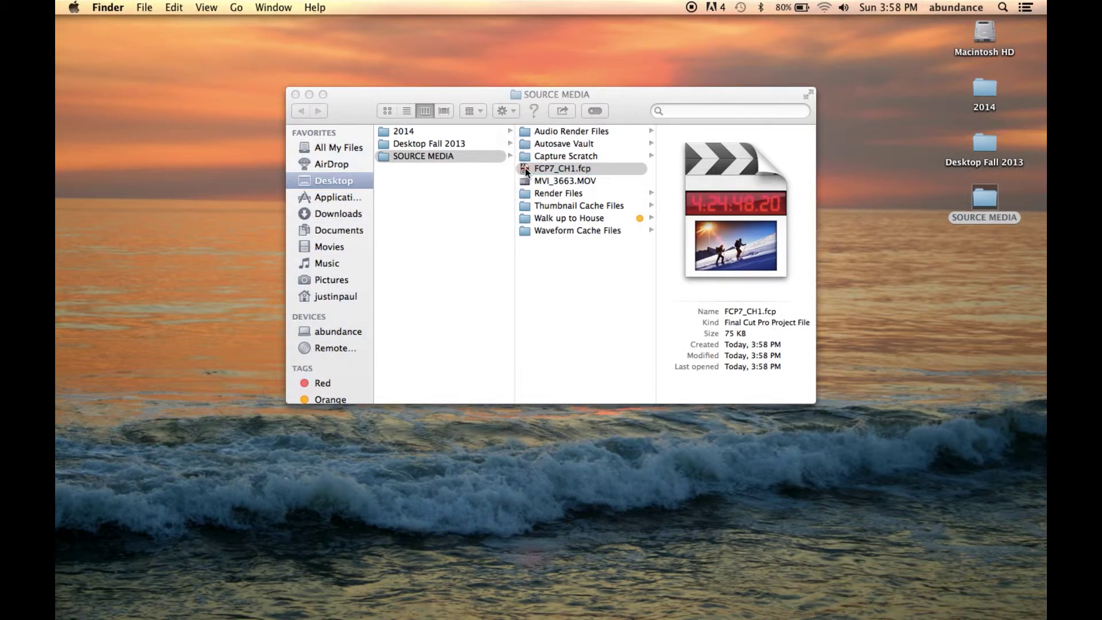